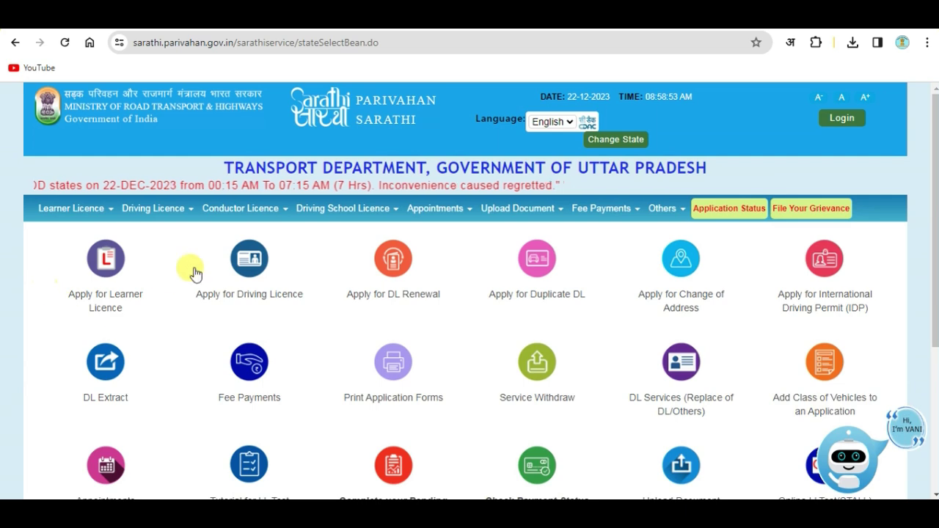
# Start a learner's licence application in the General category for an applicant holding no driving or learner licence issued in India.
pyautogui.click(105, 264)
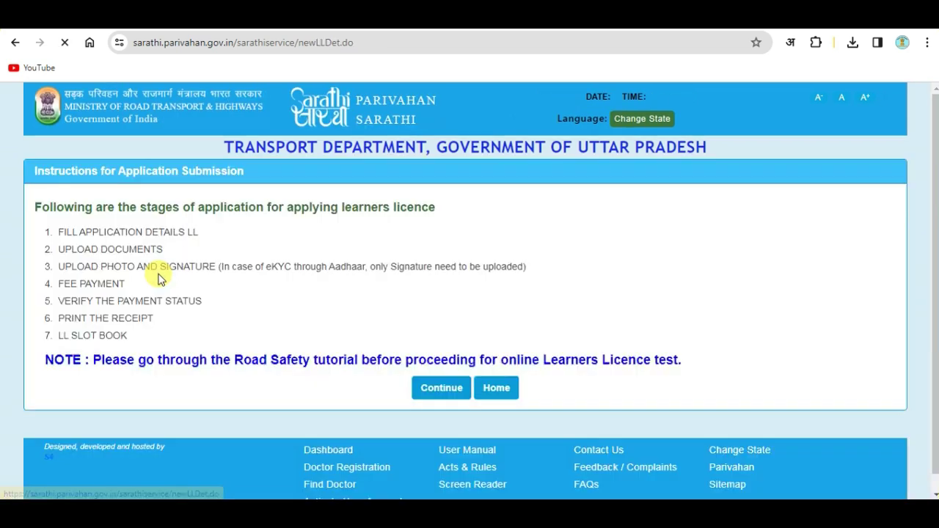
pyautogui.click(441, 387)
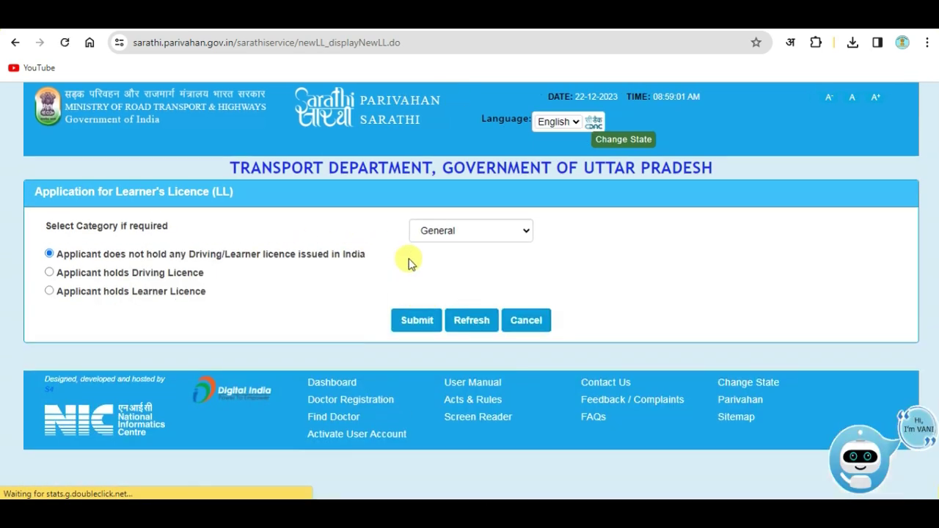
pyautogui.click(418, 321)
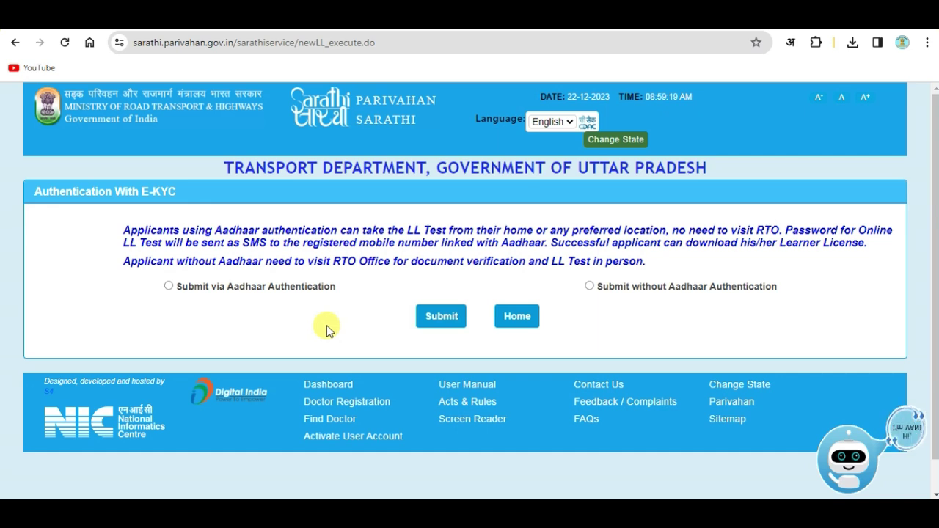
# Choose to submit via Aadhaar authentication and accept the notice about the linked mobile number.
pyautogui.click(169, 286)
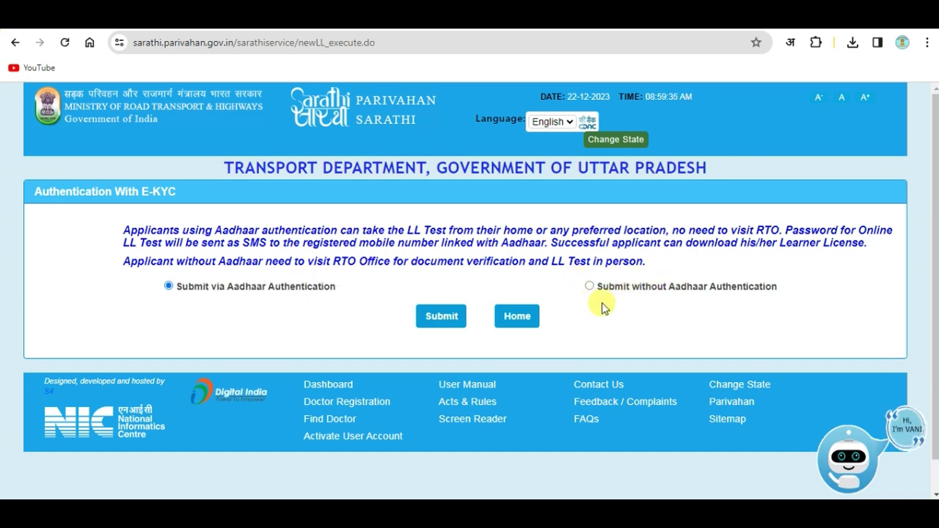
pyautogui.moveTo(594, 304); pyautogui.dragTo(755, 292)
pyautogui.click(739, 314)
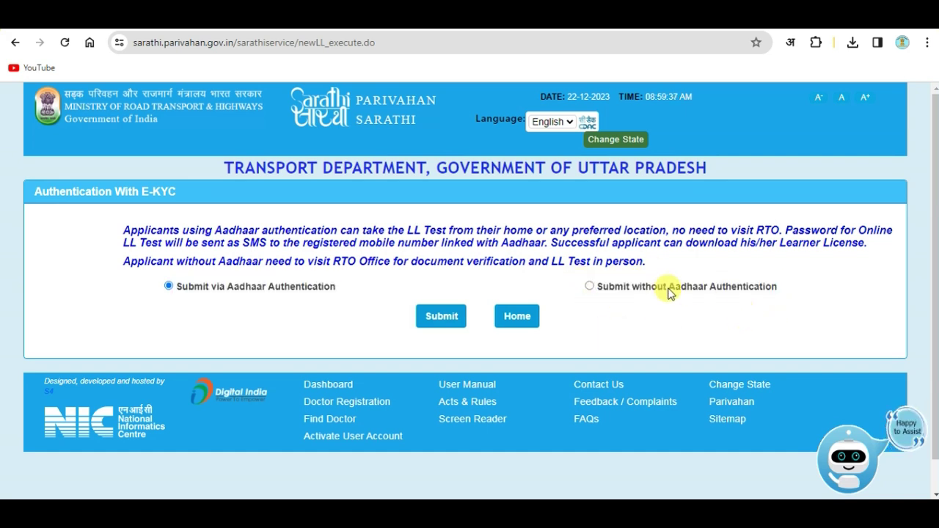
pyautogui.click(441, 316)
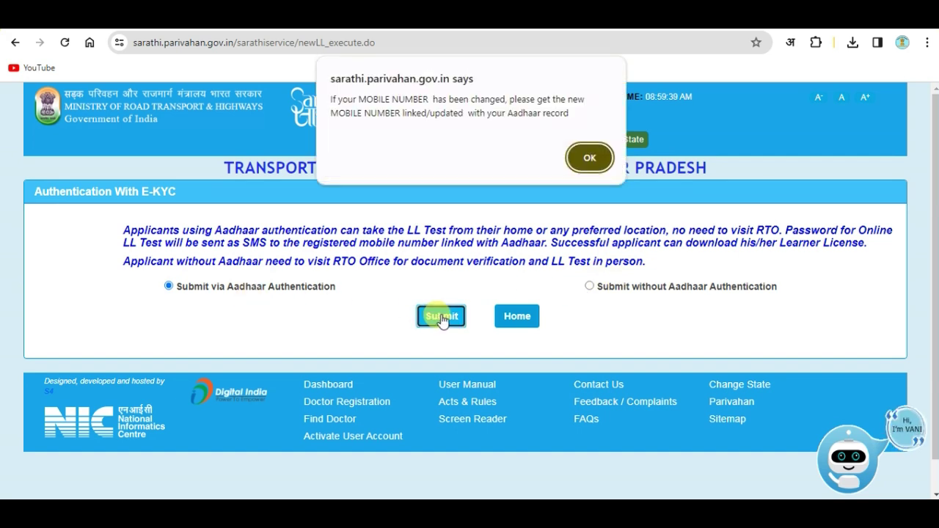
pyautogui.click(585, 157)
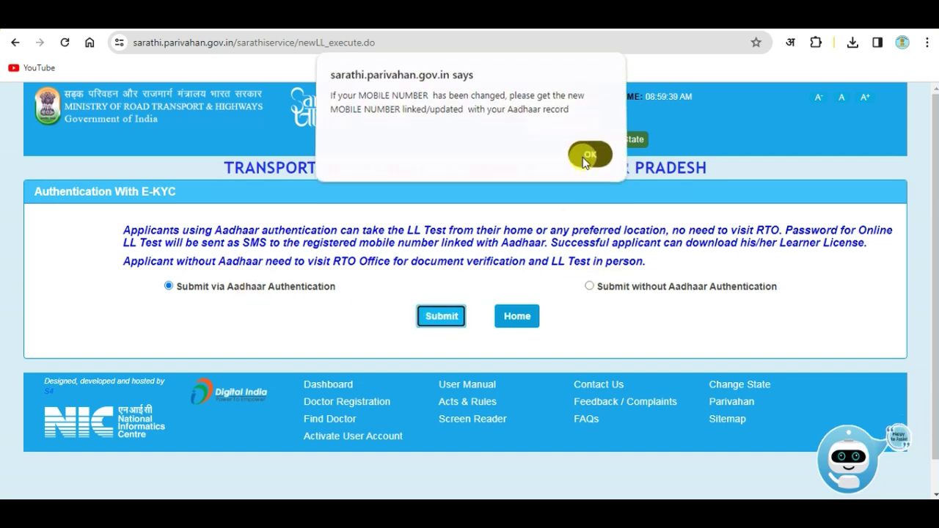
# Select Aadhaar number as the identification type, then enter the applicant's Aadhaar number and the received OTP.
pyautogui.scroll(-2, 513, 183)
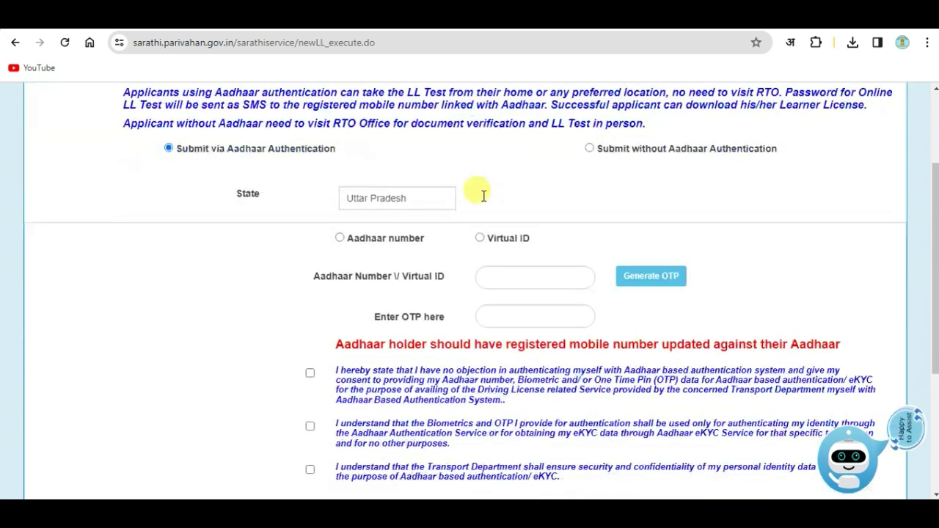
pyautogui.click(340, 238)
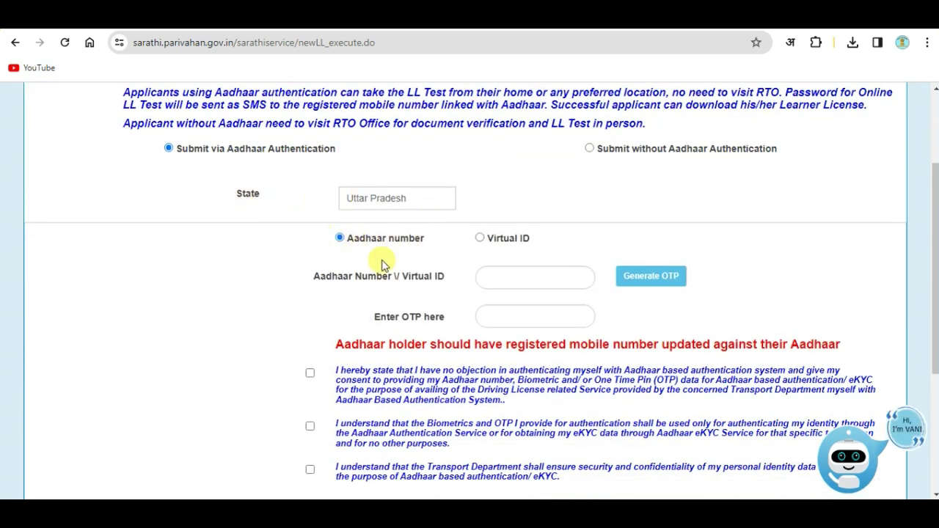
pyautogui.click(496, 276)
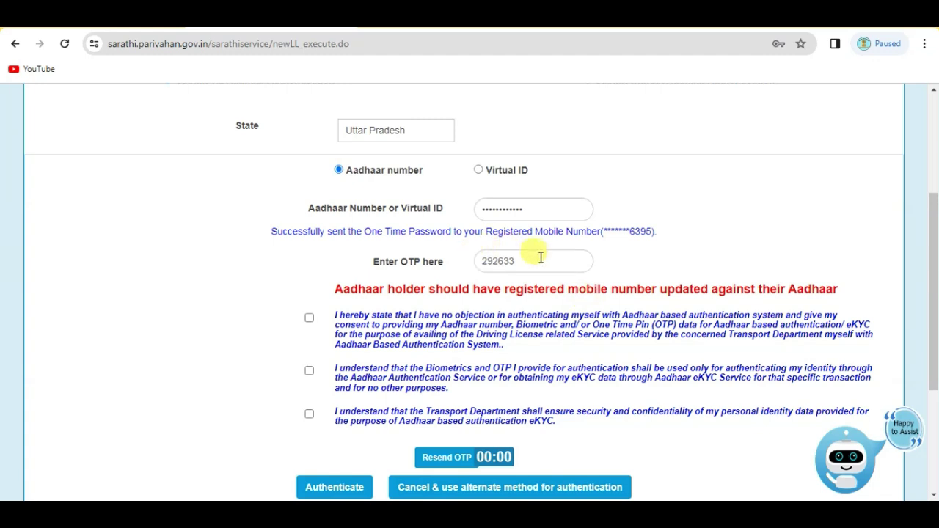
# Agree to all three Aadhaar consent statements and authenticate the applicant.
pyautogui.click(308, 317)
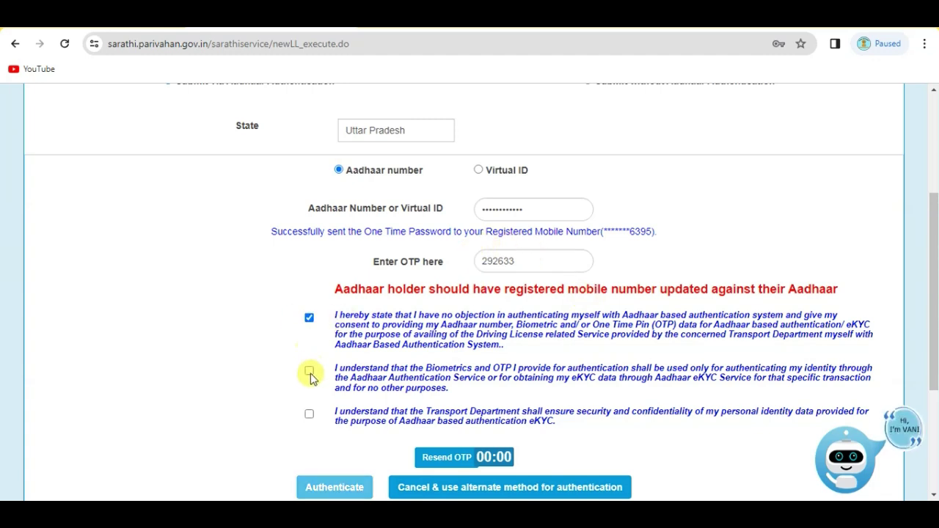
pyautogui.click(309, 372)
pyautogui.click(309, 413)
pyautogui.scroll(-2, 374, 389)
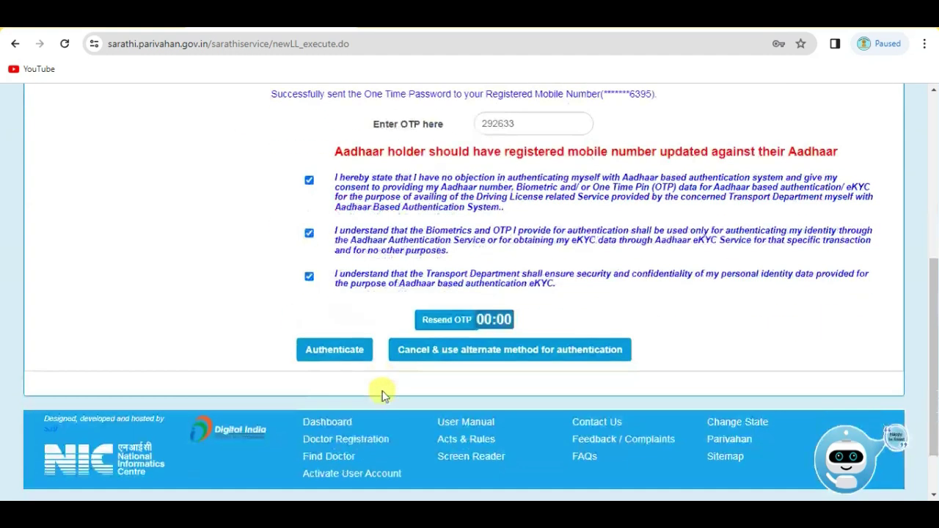
pyautogui.click(329, 349)
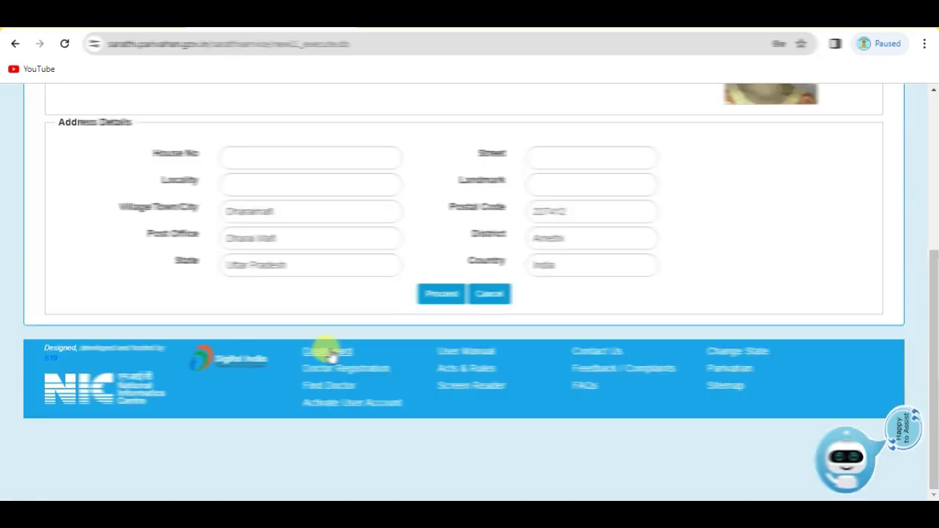
# Review the applicant and address details from the e-KYC, proceed to the application form and accept the pincode notice.
pyautogui.scroll(4, 740, 220)
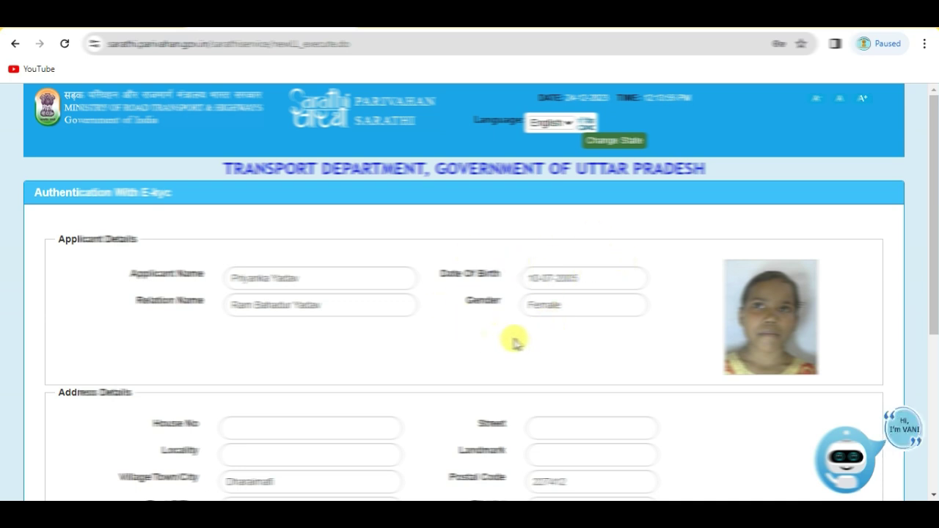
pyautogui.scroll(-4, 418, 292)
pyautogui.click(443, 295)
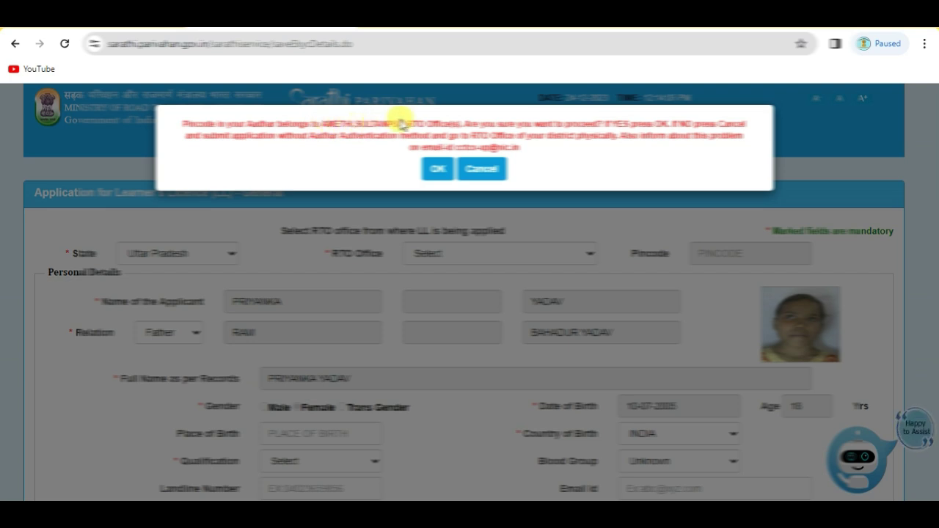
pyautogui.click(436, 168)
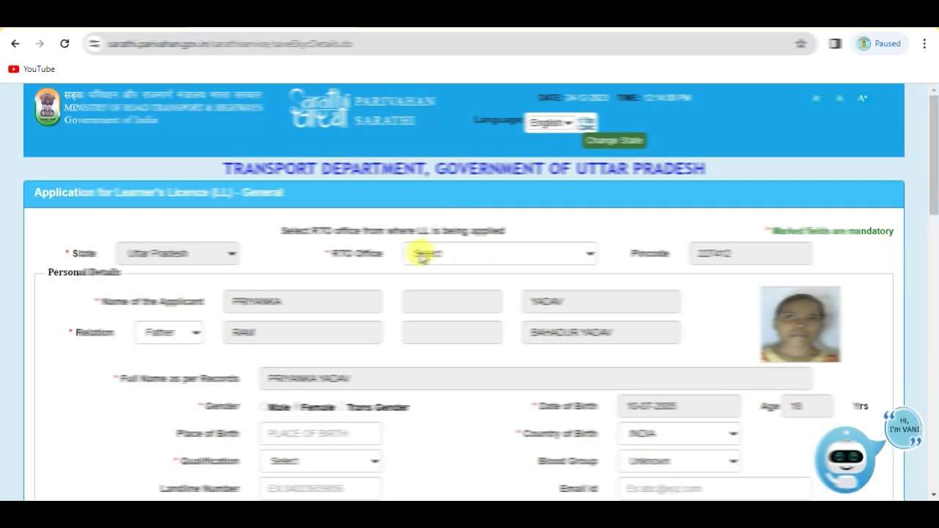
# Set the RTO office for the learner's licence application to AMETHI.
pyautogui.click(457, 252)
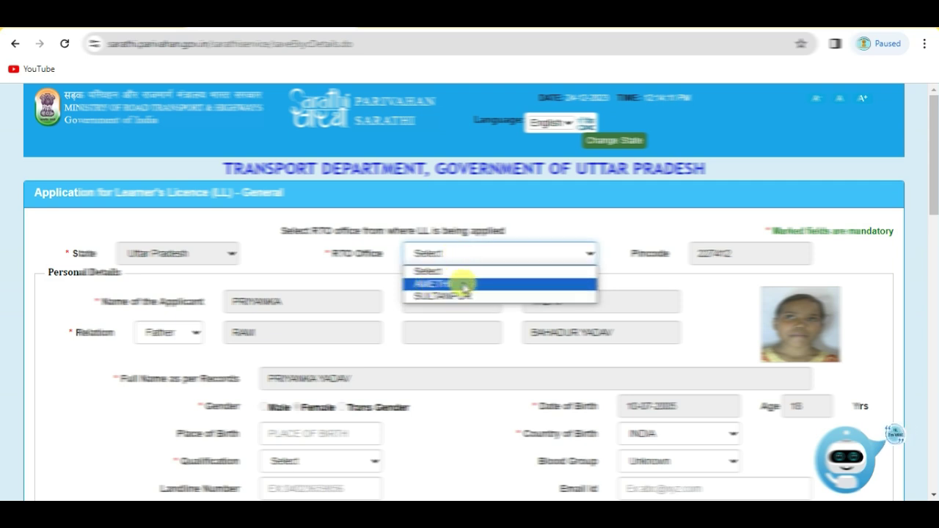
pyautogui.click(463, 284)
pyautogui.scroll(-3, 392, 227)
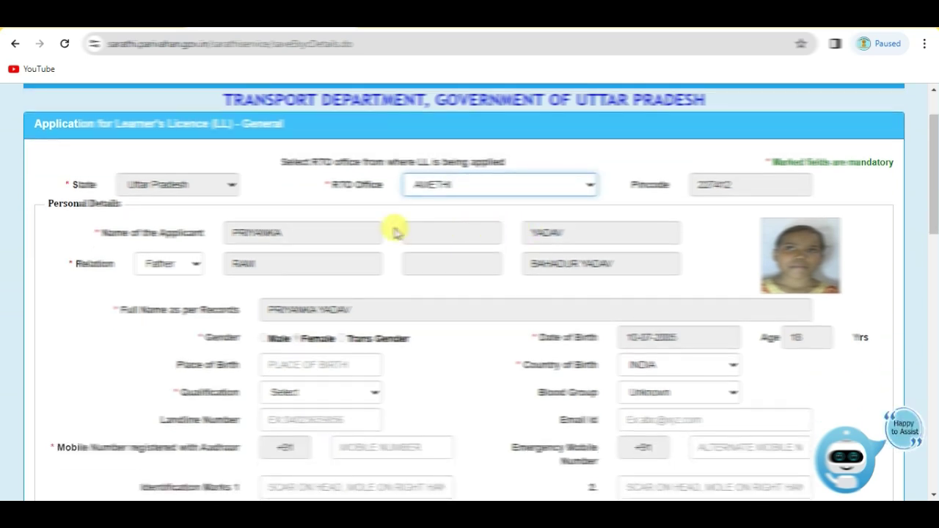
pyautogui.scroll(2, 293, 160)
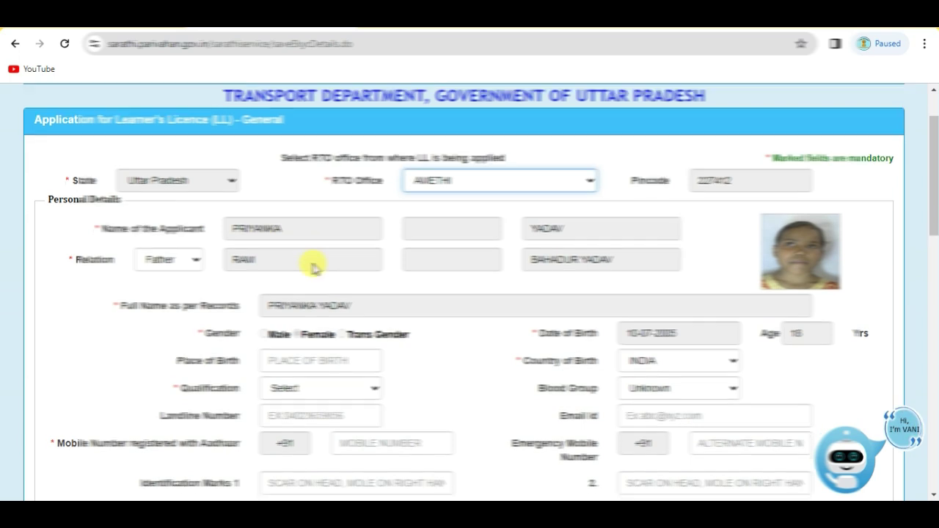
# Set the qualification to 10+2 or Equivalent and fill in the applicant's Aadhaar-registered mobile number.
pyautogui.scroll(-2, 322, 253)
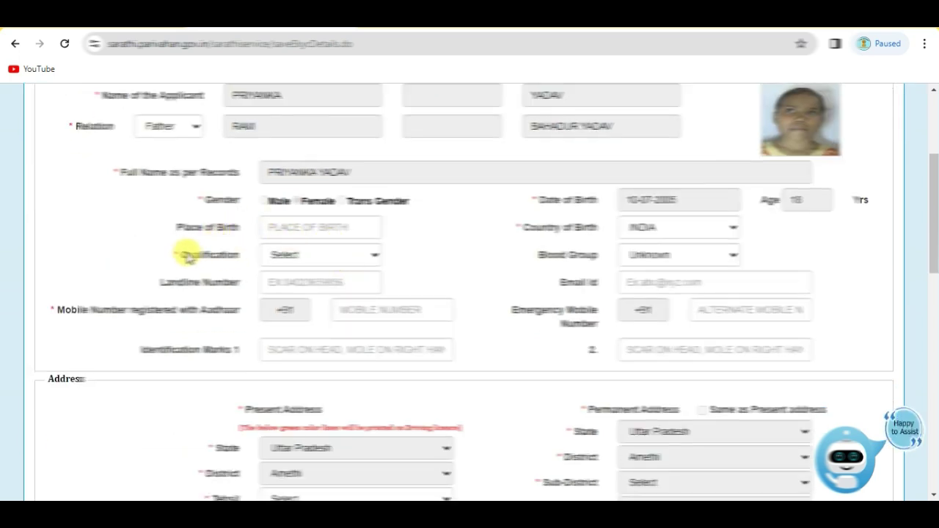
pyautogui.click(293, 253)
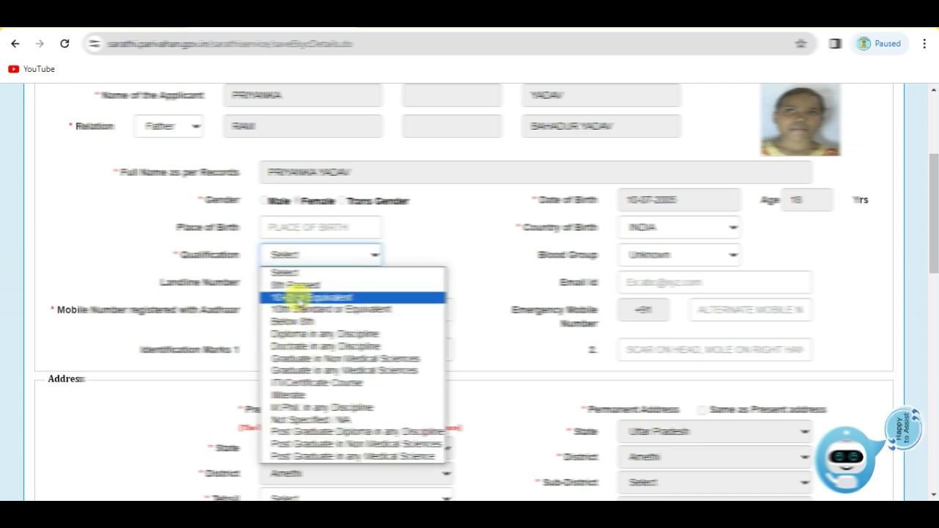
pyautogui.click(297, 298)
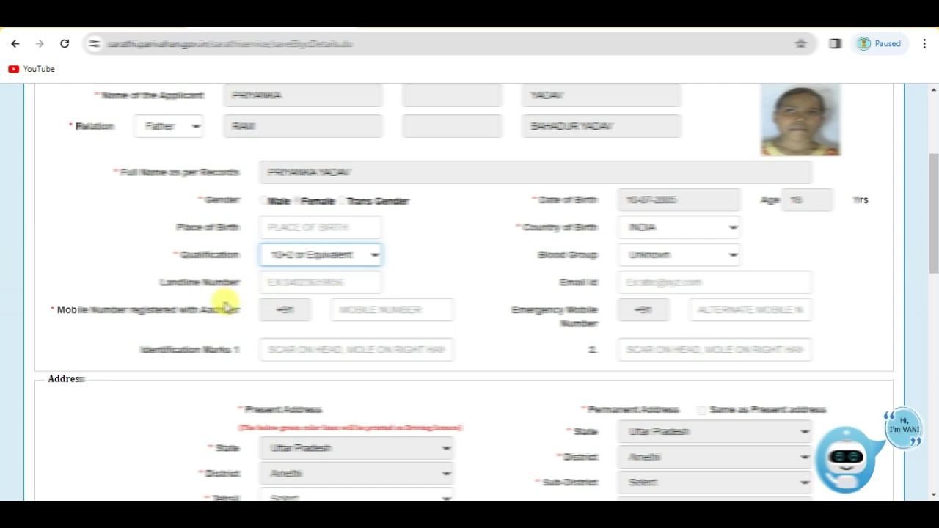
pyautogui.click(349, 306)
pyautogui.hotkey('ctrl', 'v')
pyautogui.scroll(-2, 474, 274)
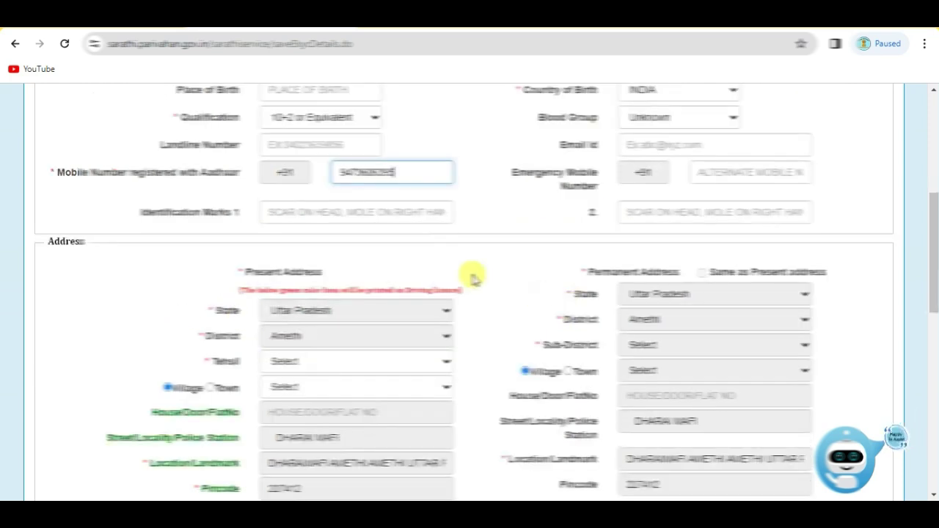
pyautogui.scroll(1, 330, 220)
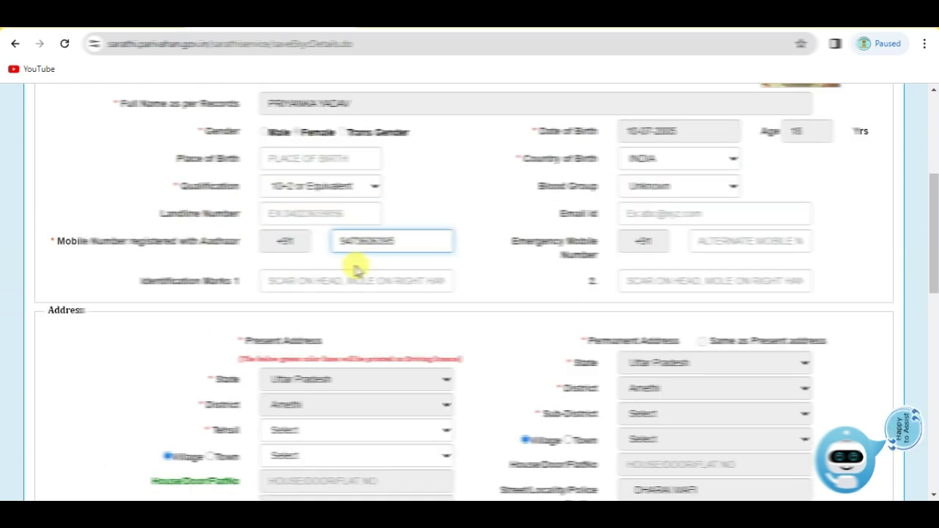
pyautogui.click(267, 281)
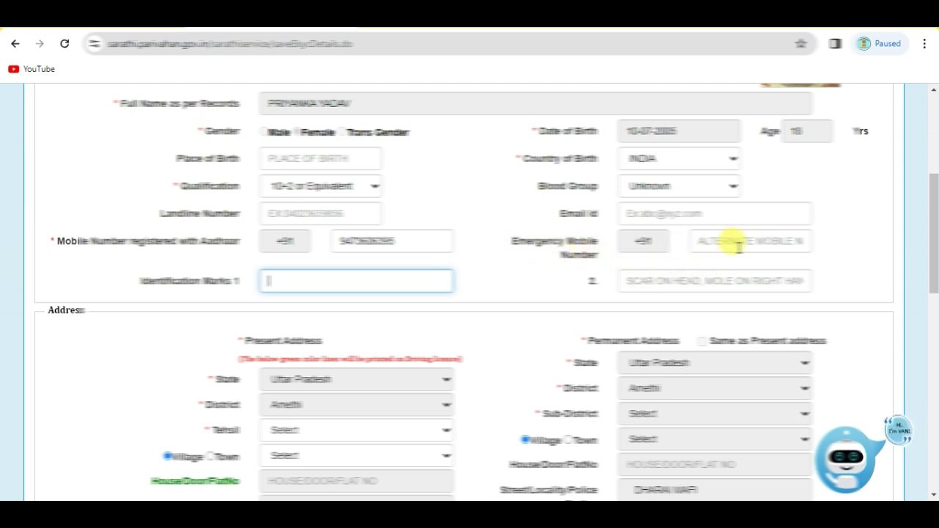
pyautogui.click(763, 241)
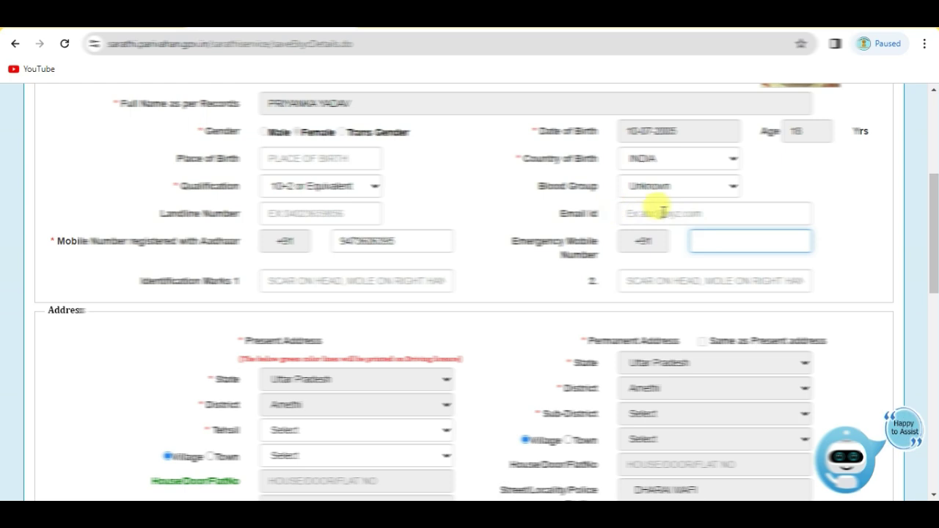
pyautogui.click(676, 211)
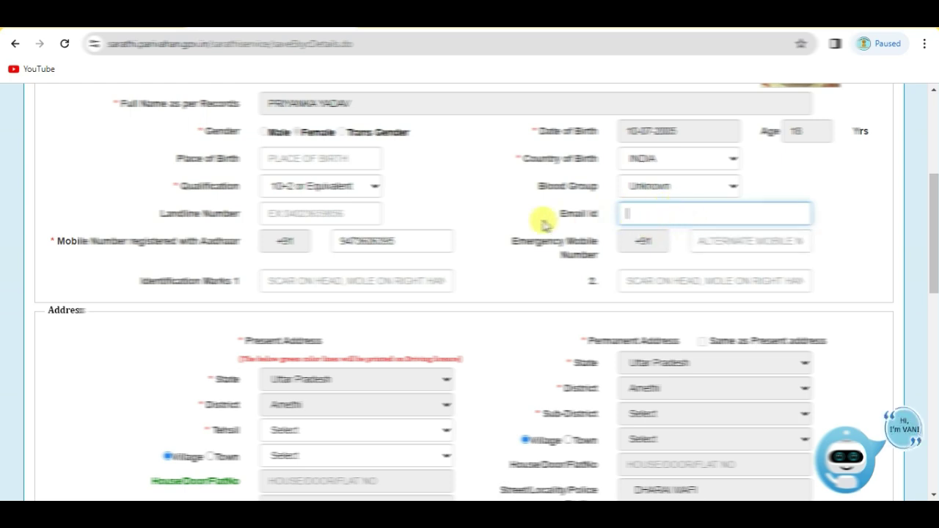
# Choose the applicant's tehsil and village in the present address.
pyautogui.scroll(-4, 430, 225)
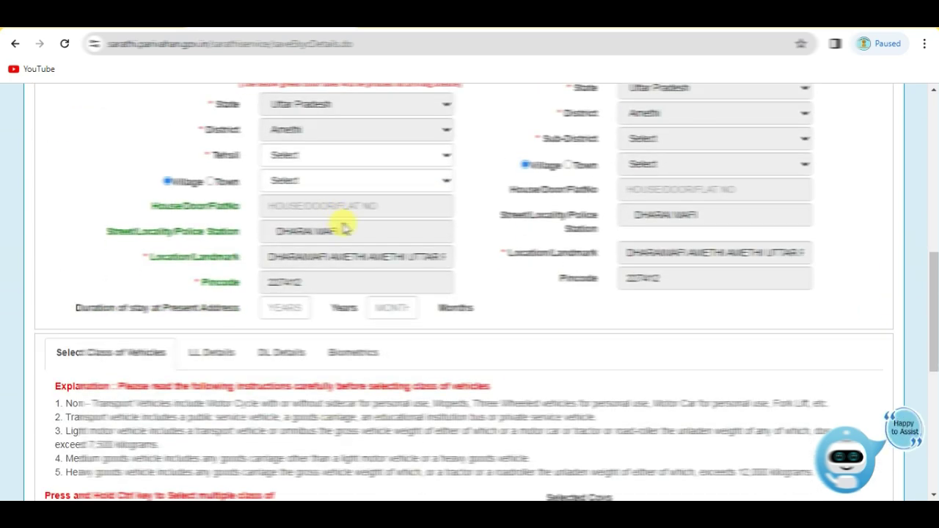
pyautogui.scroll(1, 249, 153)
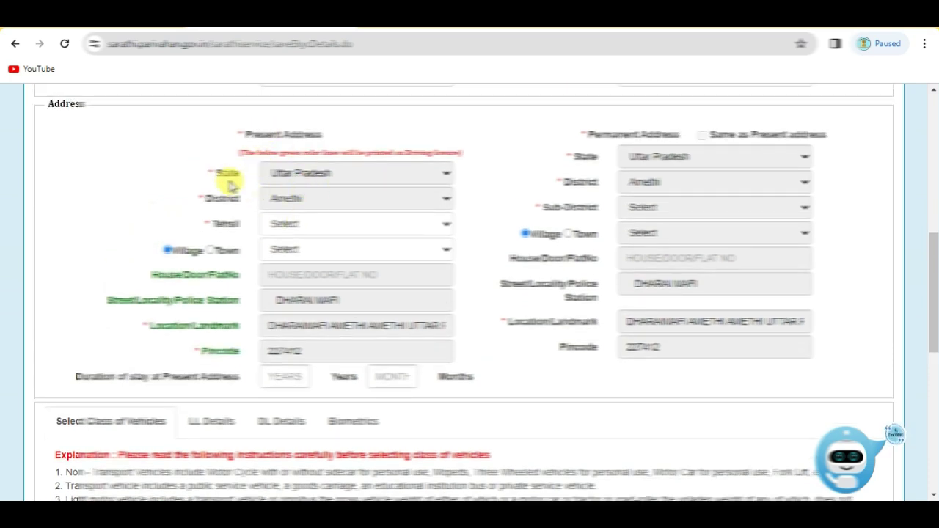
pyautogui.click(299, 224)
pyautogui.click(299, 281)
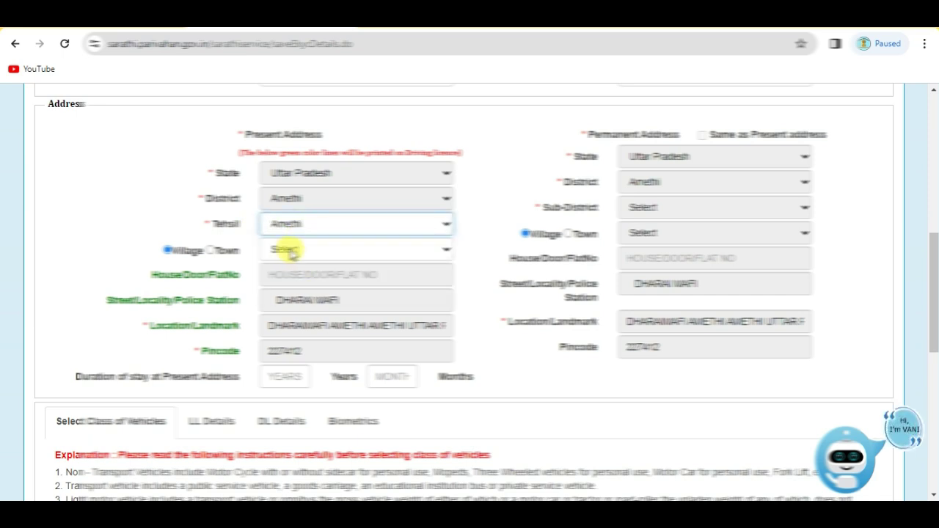
pyautogui.click(299, 248)
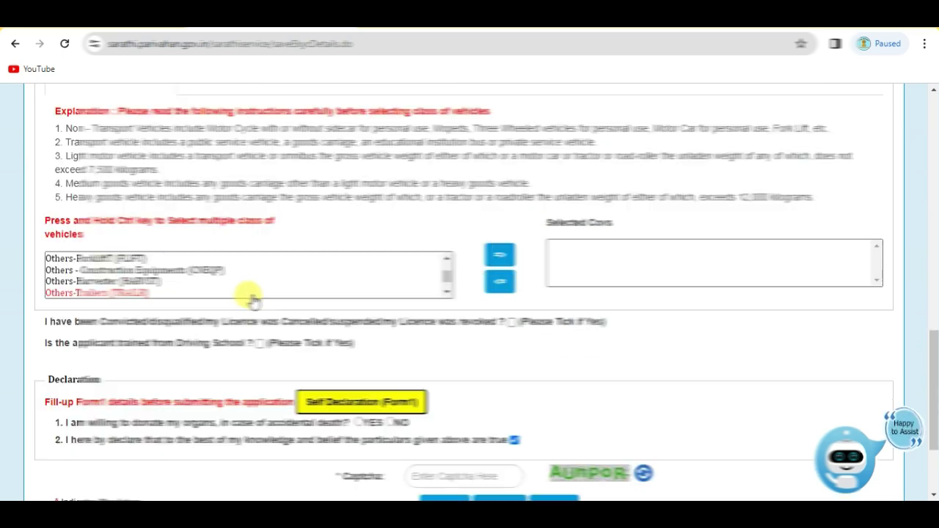
# Add Motor Cycle with Gear (Non Transport) (MCWG) to the selected classes of vehicles.
pyautogui.scroll(3, 253, 294)
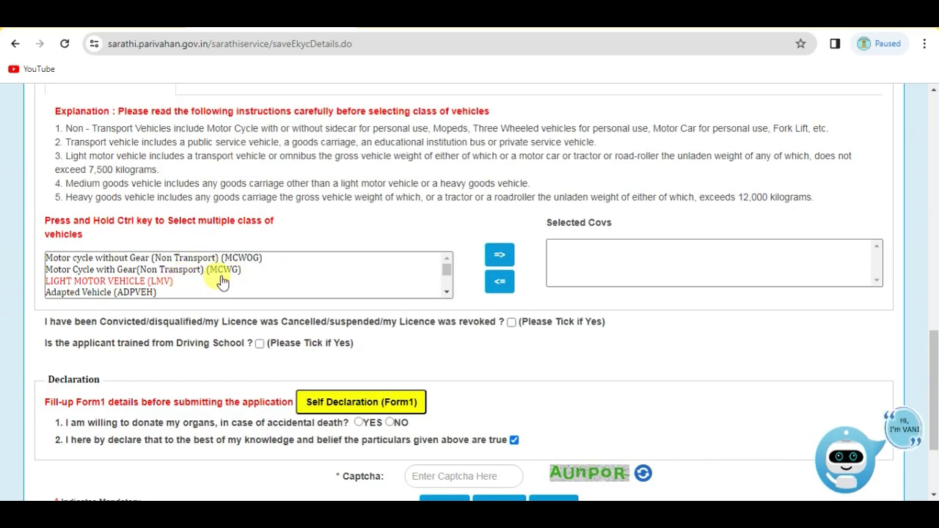
pyautogui.click(219, 271)
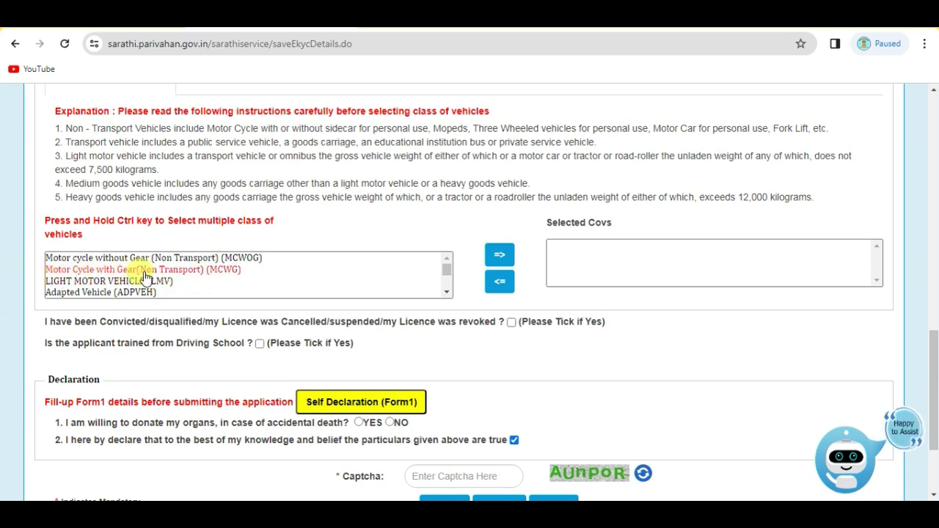
pyautogui.click(231, 259)
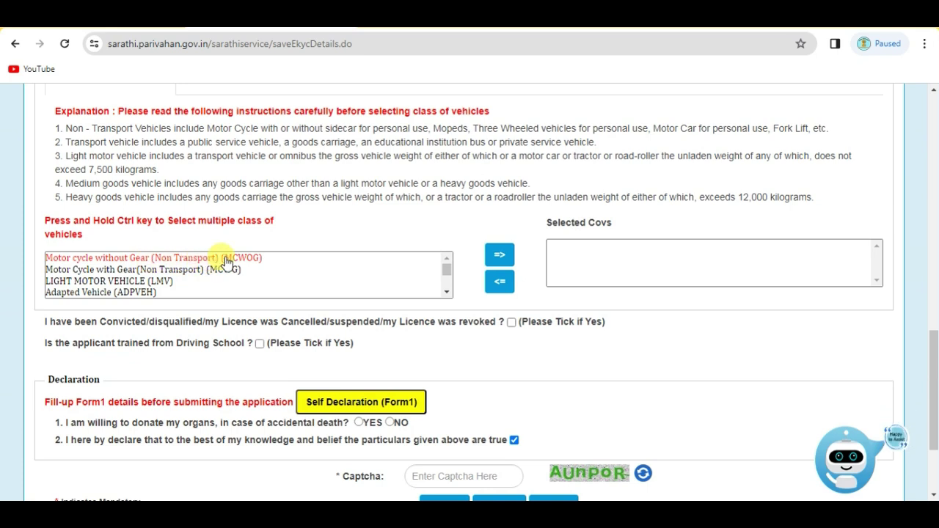
pyautogui.click(66, 280)
pyautogui.click(77, 270)
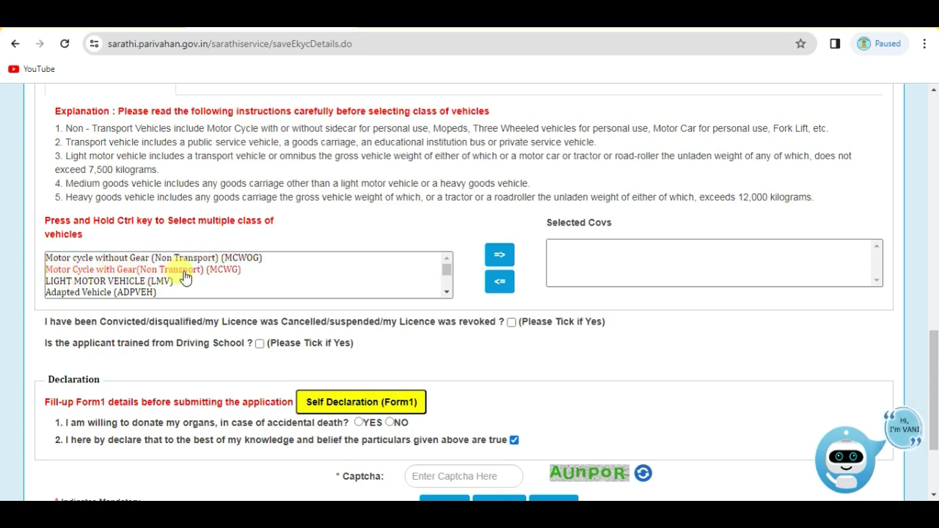
pyautogui.click(217, 273)
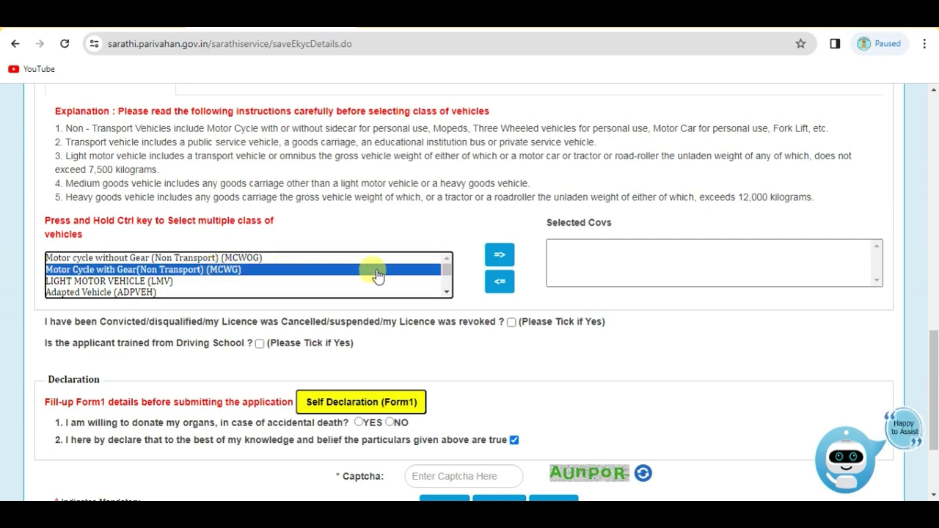
pyautogui.click(501, 256)
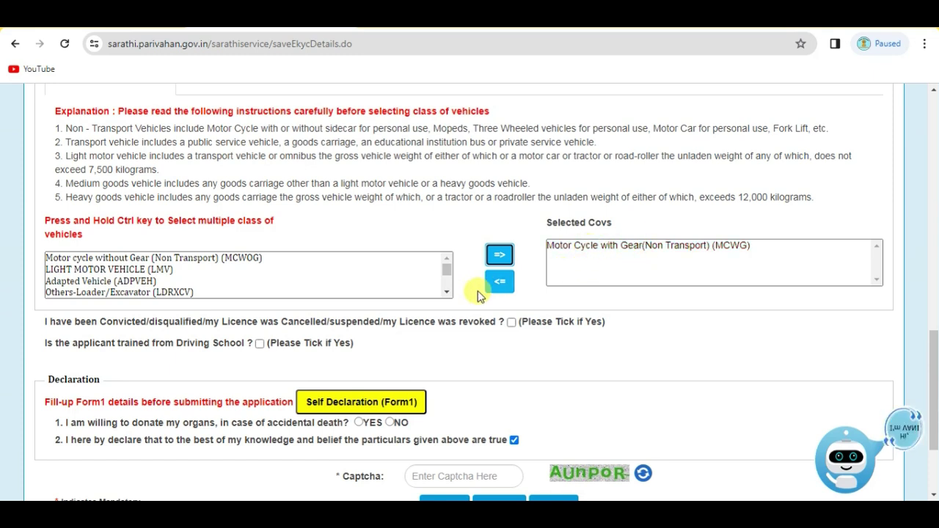
# Remove Motor Cycle with Gear (MCWG) from the selected vehicle classes and add it back.
pyautogui.click(581, 251)
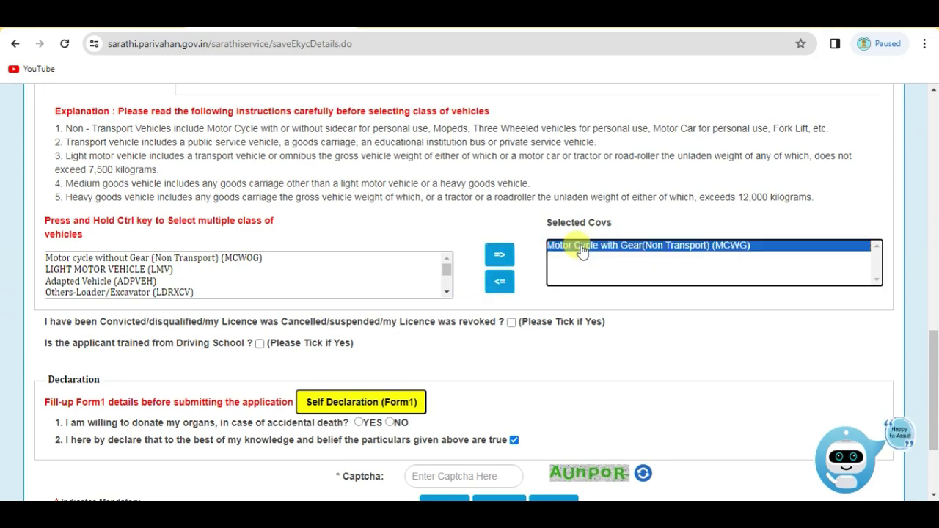
pyautogui.click(499, 281)
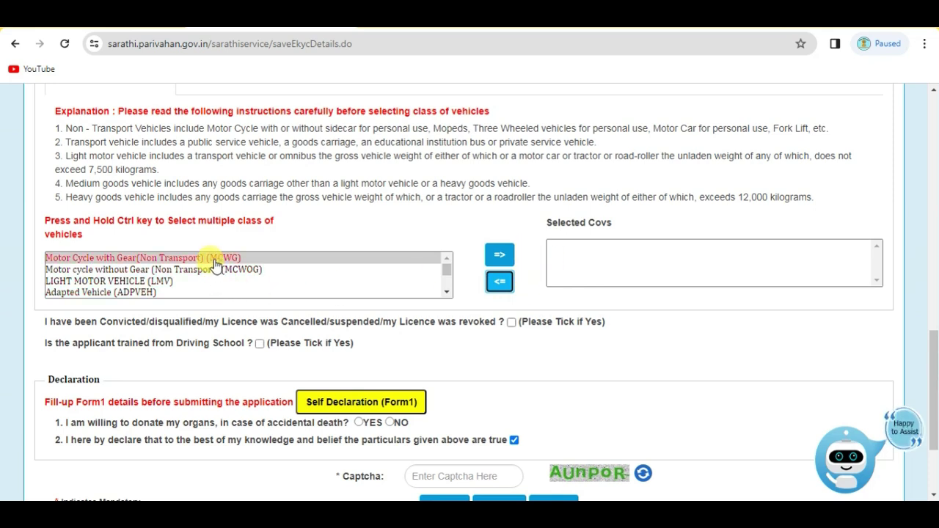
pyautogui.click(209, 258)
pyautogui.click(499, 255)
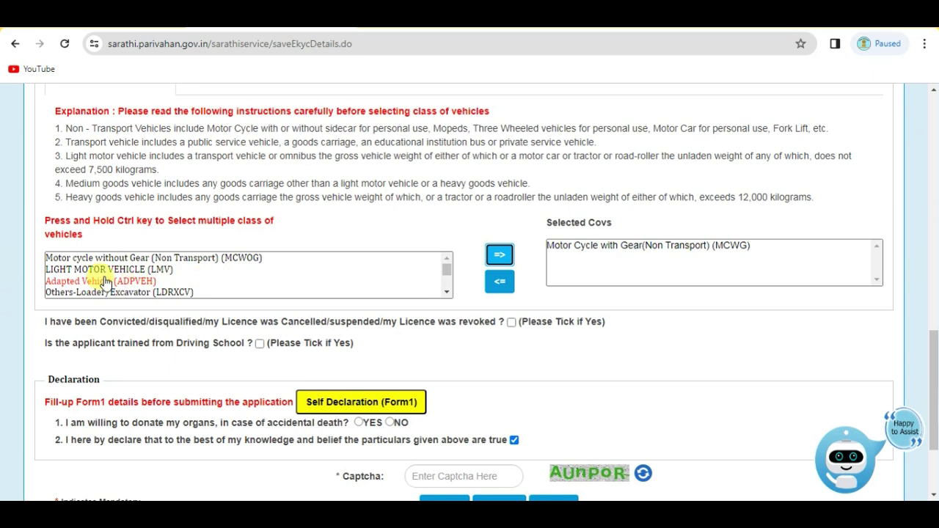
# Add LIGHT MOTOR VEHICLE (LMV) to the selected classes of vehicles and look through the remaining classes.
pyautogui.click(157, 270)
pyautogui.click(506, 254)
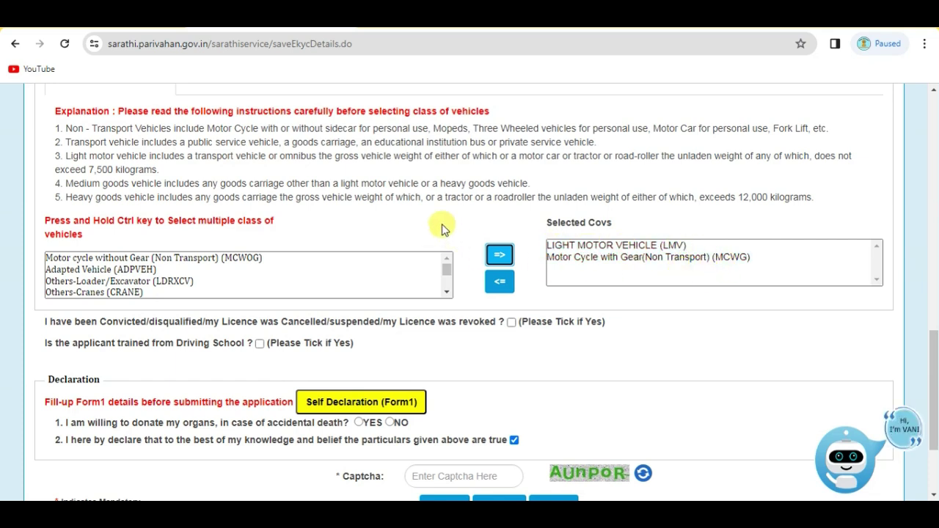
pyautogui.scroll(-2, 396, 281)
# Open the Self Declaration (Form1) and answer NO to epilepsy question (a) and YES to eyesight question (b).
pyautogui.scroll(-1, 360, 309)
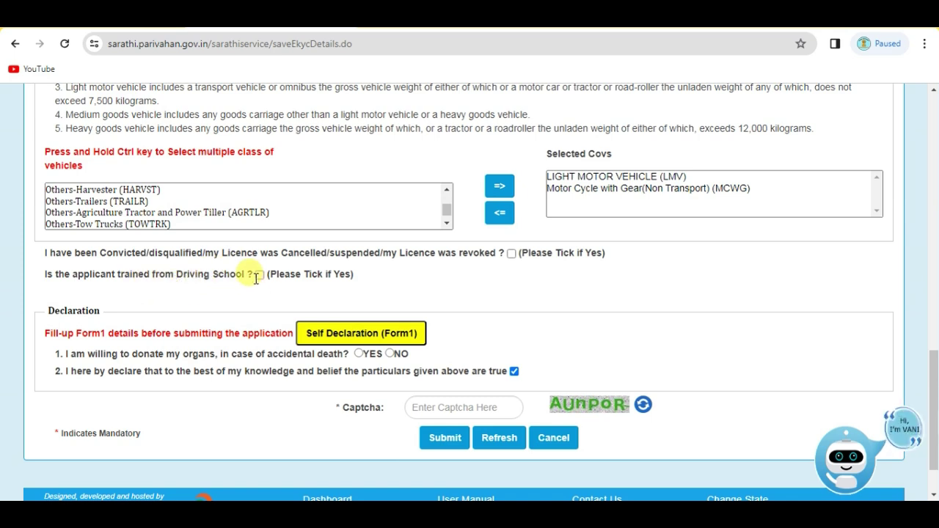
pyautogui.scroll(-1, 342, 272)
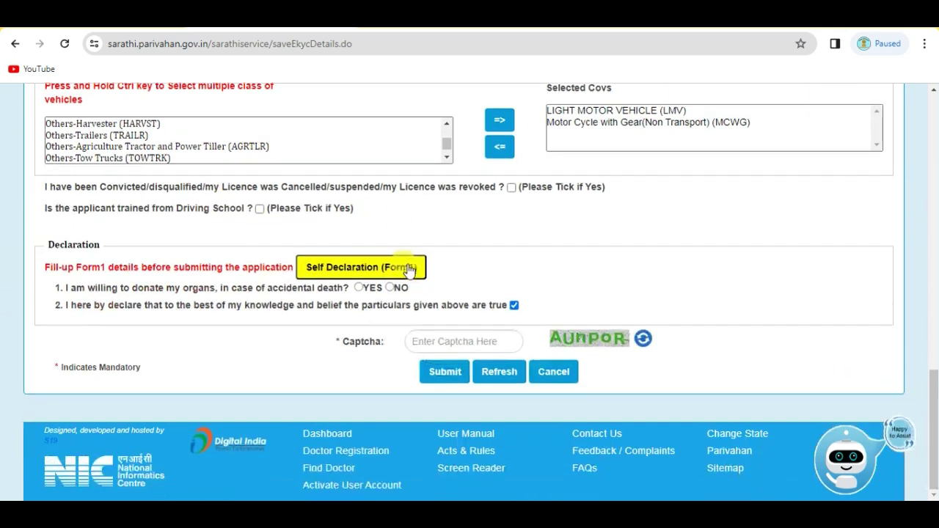
pyautogui.click(352, 269)
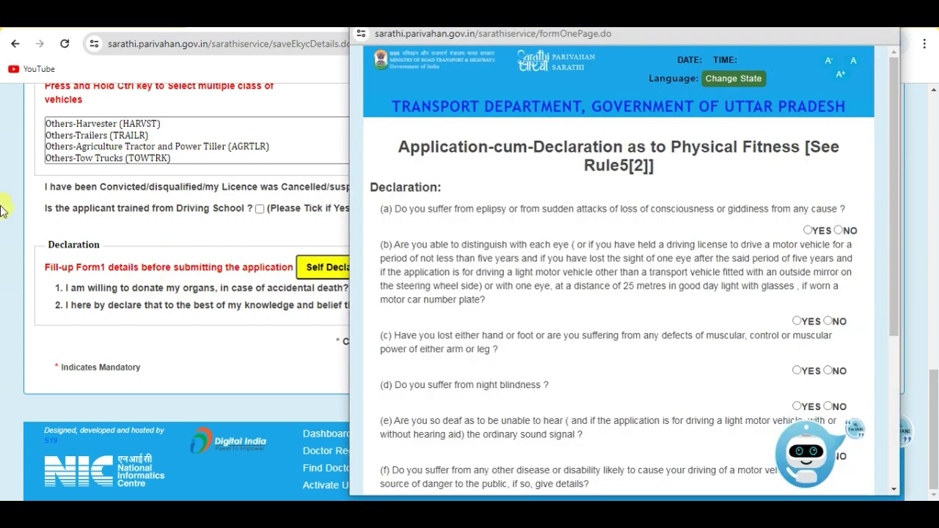
pyautogui.scroll(-3, 844, 204)
pyautogui.scroll(2, 702, 236)
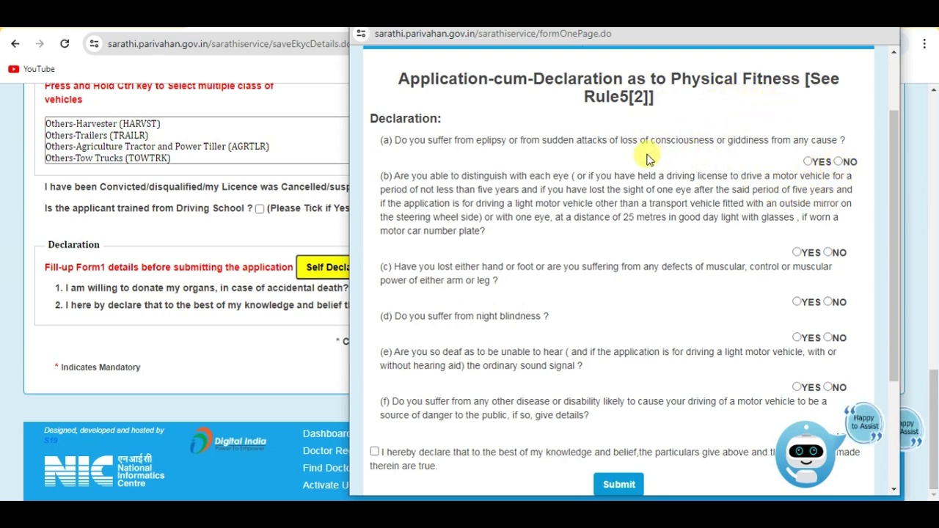
pyautogui.click(839, 162)
pyautogui.click(797, 251)
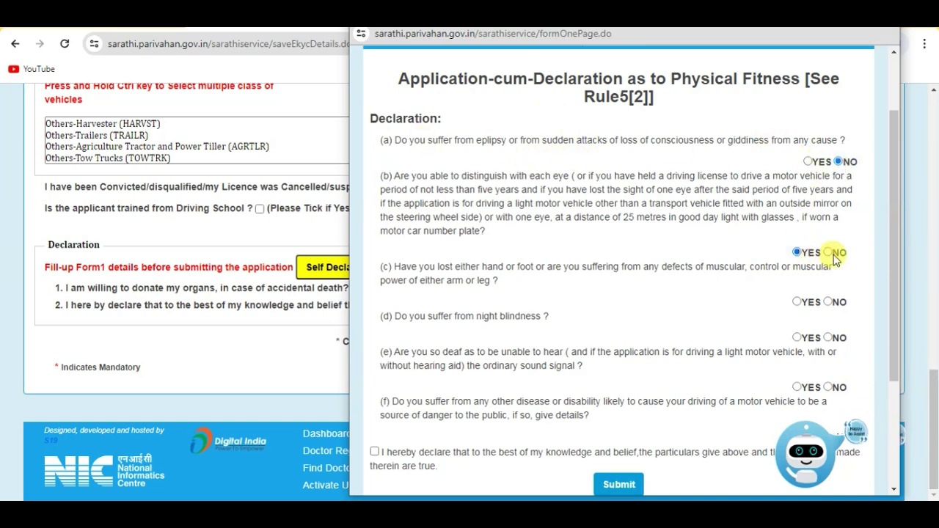
# Answer NO to physical fitness questions (c) through (f) on limb defects, night blindness, deafness and other diseases.
pyautogui.scroll(-2, 834, 251)
pyautogui.click(828, 164)
pyautogui.click(830, 200)
pyautogui.click(831, 250)
pyautogui.click(828, 299)
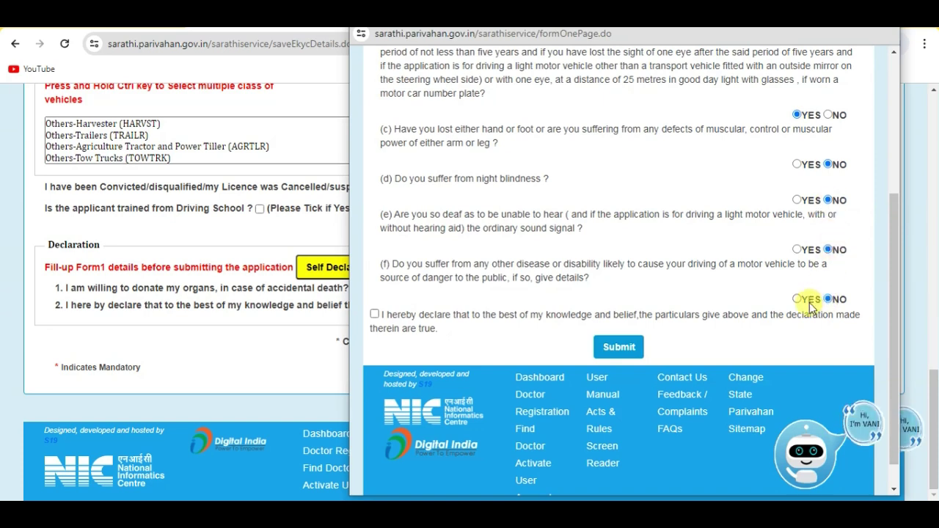
# Accept the truth declaration, submit the physical fitness form and return to the licence application.
pyautogui.click(374, 315)
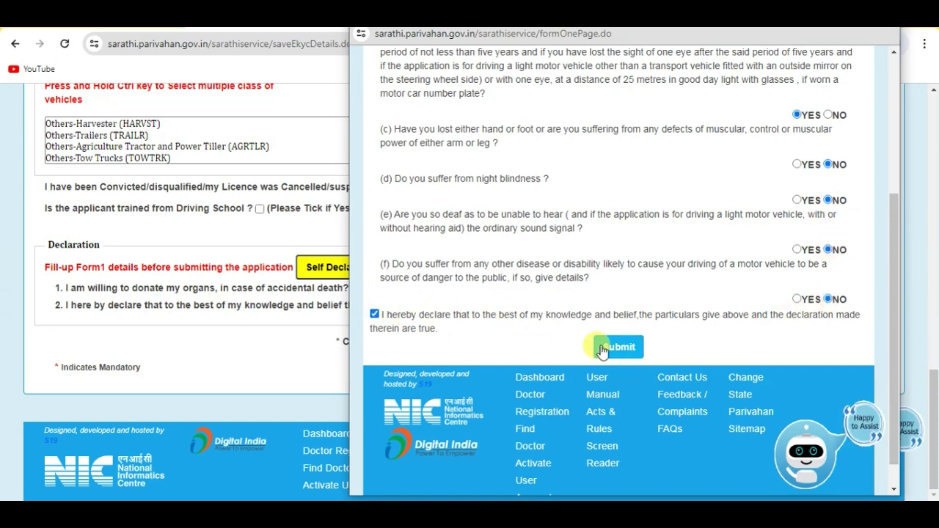
pyautogui.click(619, 347)
pyautogui.click(687, 117)
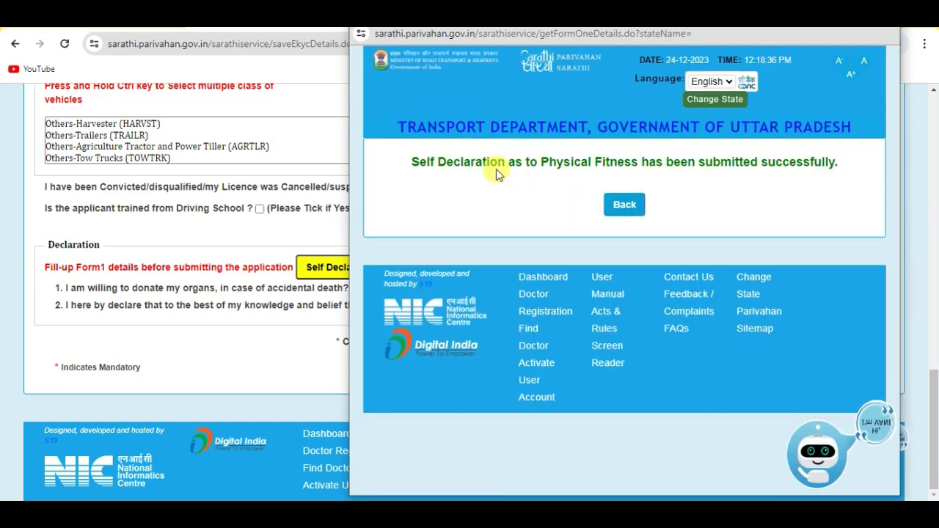
pyautogui.click(629, 206)
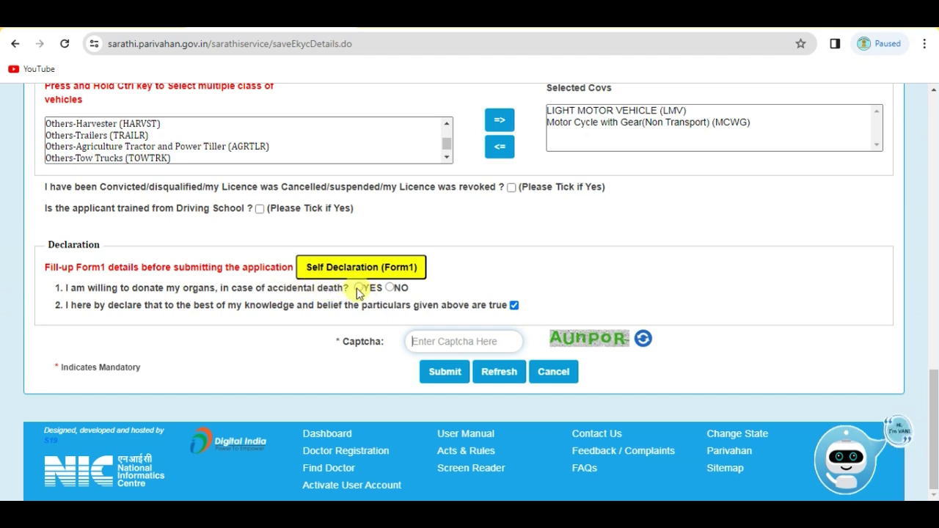
# Answer NO to organ donation, enter the captcha and submit the learner's licence application, accepting any confirmations.
pyautogui.click(390, 288)
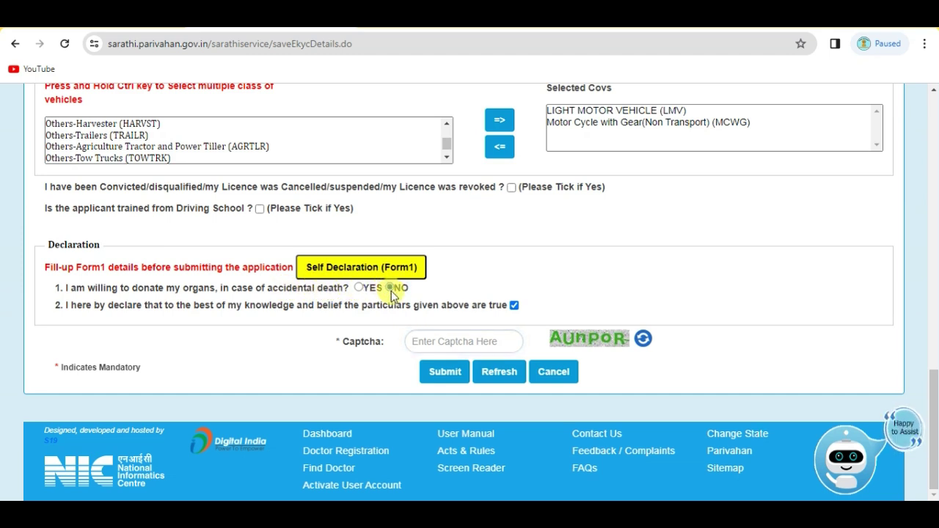
pyautogui.click(448, 339)
pyautogui.write('AUnPOR')
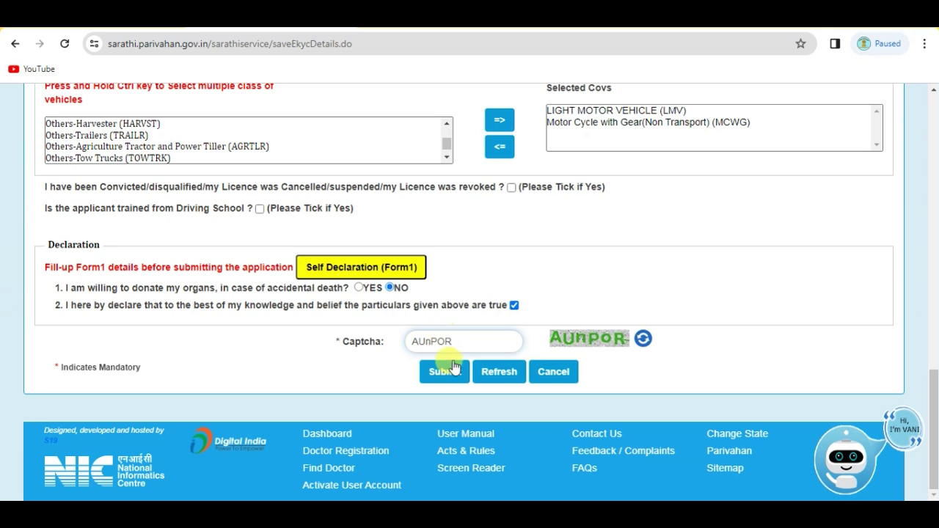
pyautogui.click(452, 365)
pyautogui.click(531, 160)
pyautogui.click(531, 184)
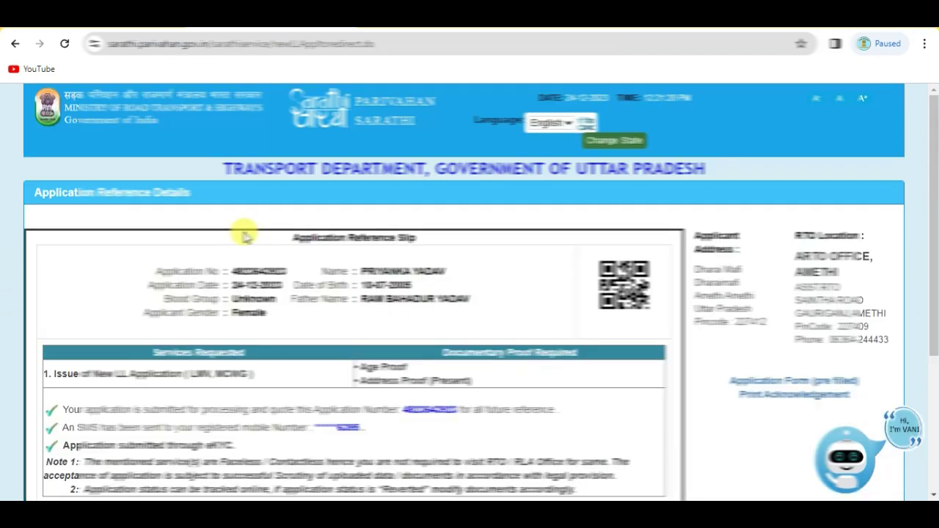
# Review the application reference slip and copy its application number.
pyautogui.scroll(-4, 570, 300)
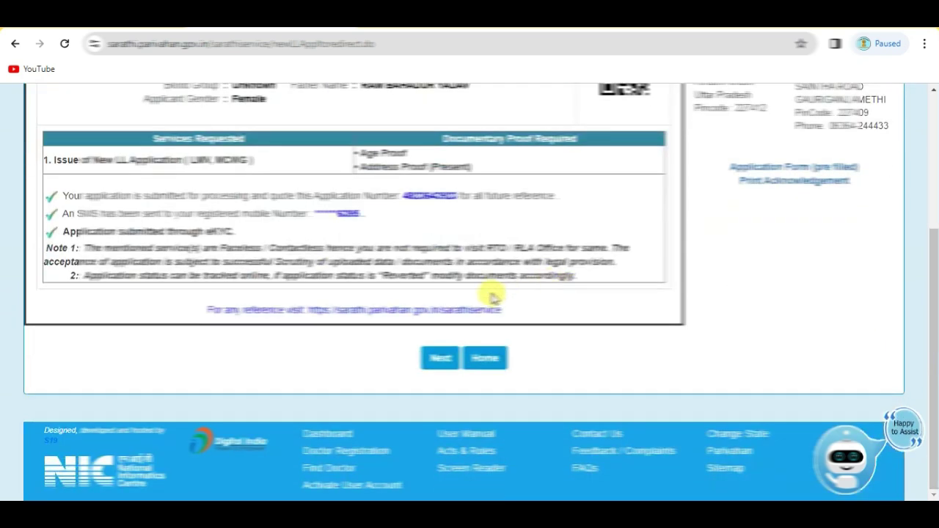
pyautogui.scroll(4, 495, 296)
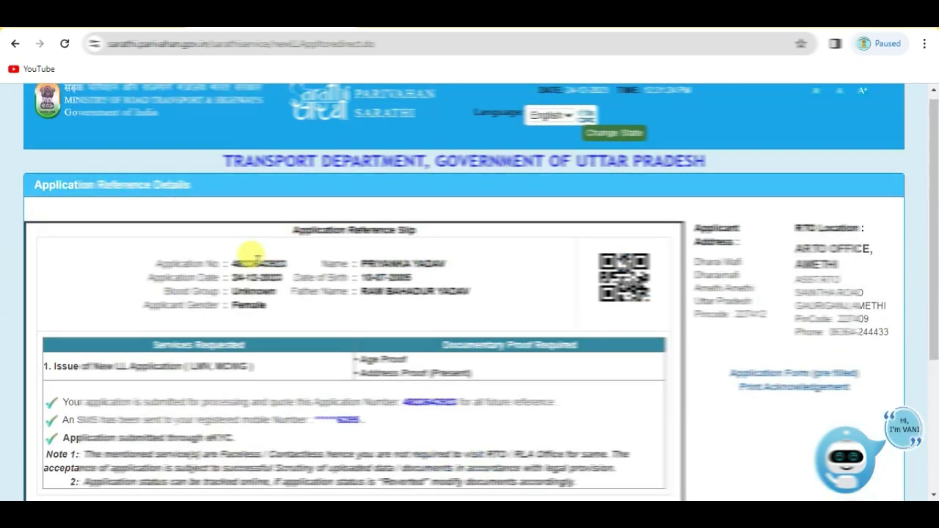
pyautogui.hotkey('ctrl', 'c')
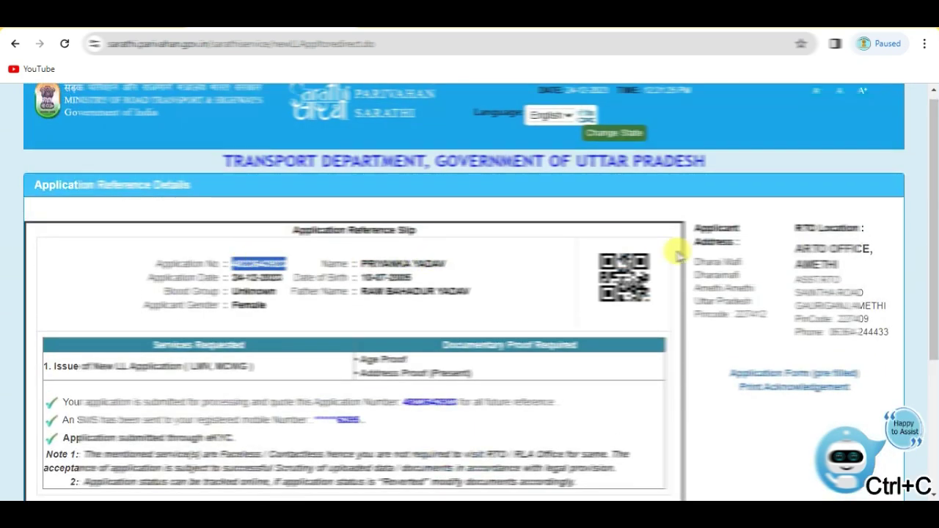
pyautogui.click(529, 254)
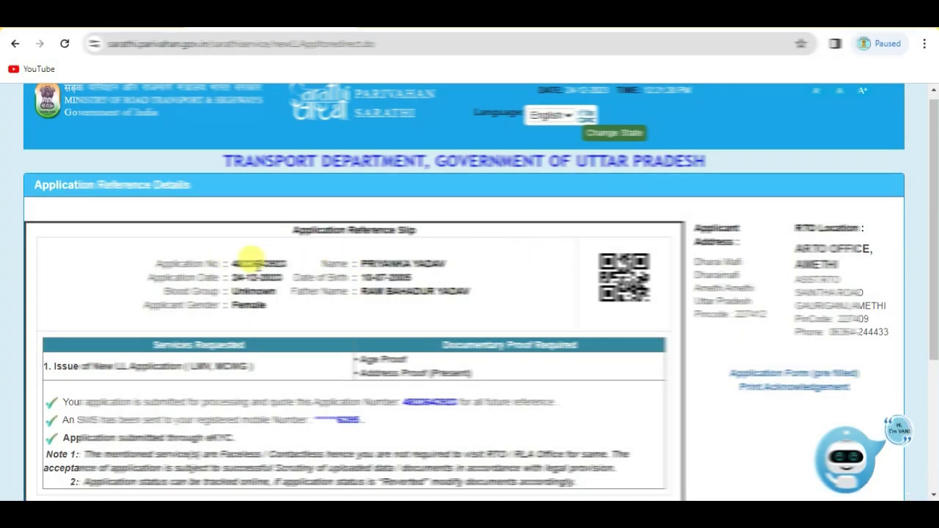
# Continue from the reference slip to the application status and review the applicant details and stages to be completed.
pyautogui.scroll(-3, 623, 268)
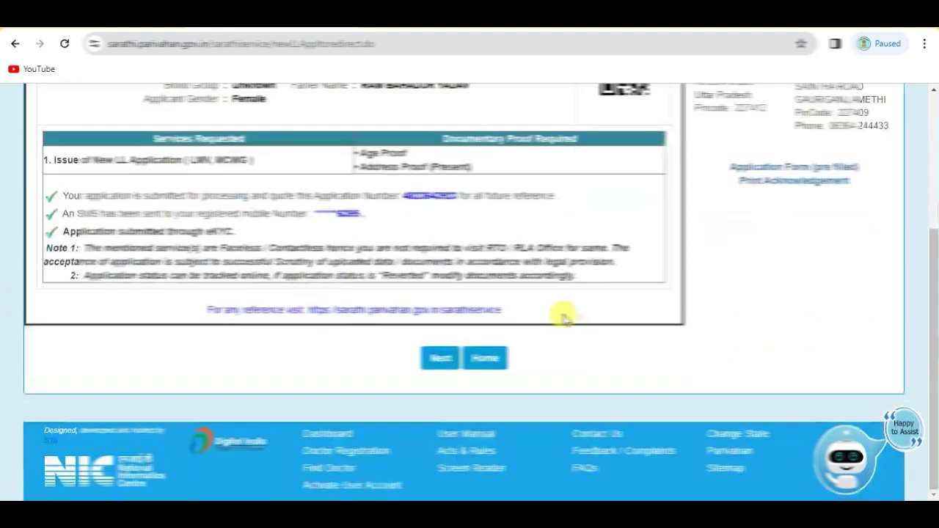
pyautogui.click(438, 357)
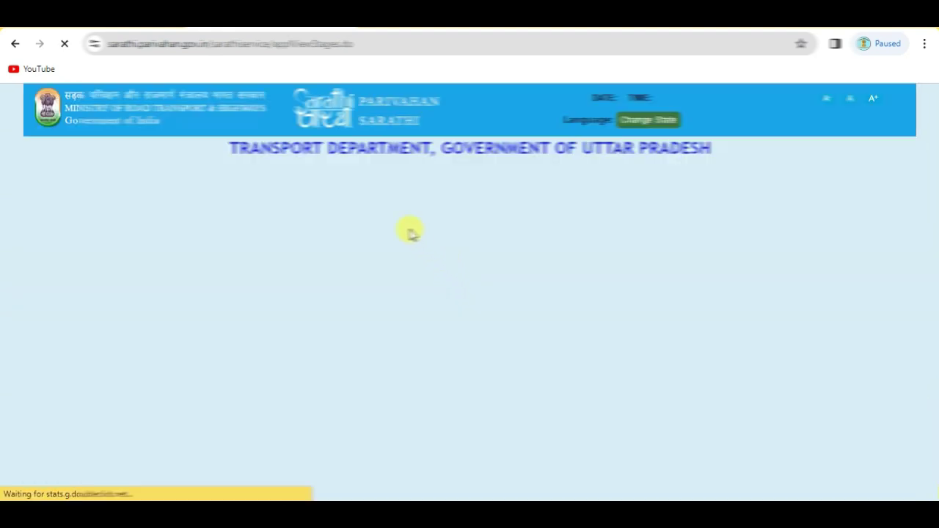
pyautogui.scroll(1, 330, 237)
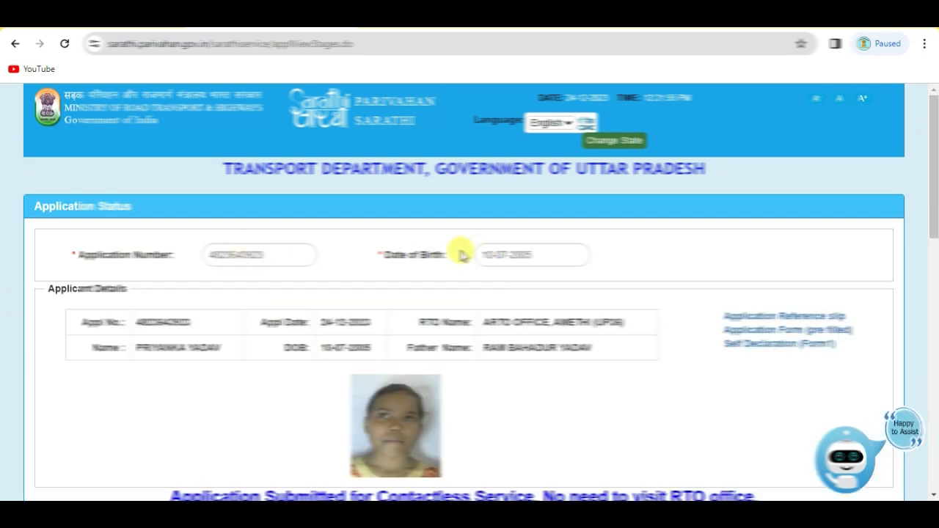
pyautogui.scroll(-4, 461, 287)
pyautogui.scroll(-2, 451, 264)
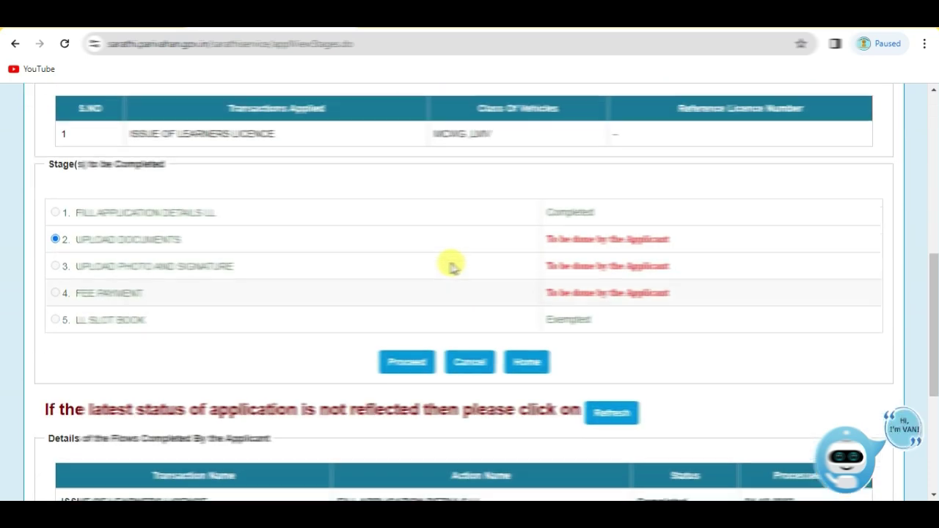
pyautogui.scroll(6, 428, 235)
pyautogui.scroll(-4, 427, 234)
pyautogui.scroll(-2, 190, 308)
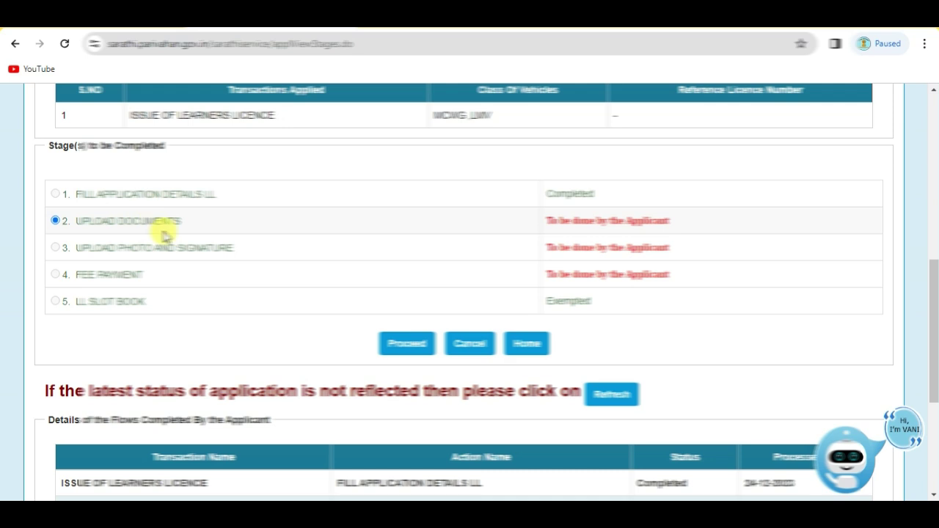
# Proceed to the Upload Documents stage and confirm the applicant information with its declaration.
pyautogui.click(408, 346)
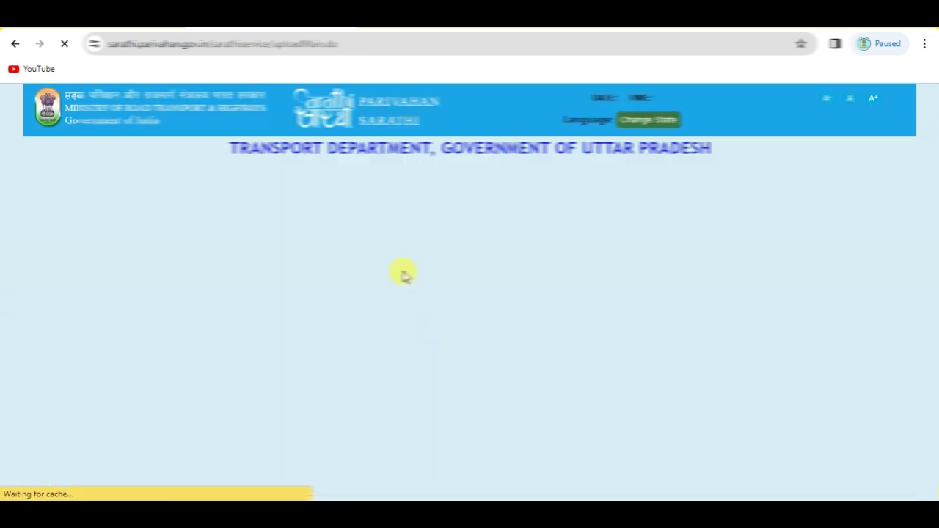
pyautogui.scroll(-2, 493, 317)
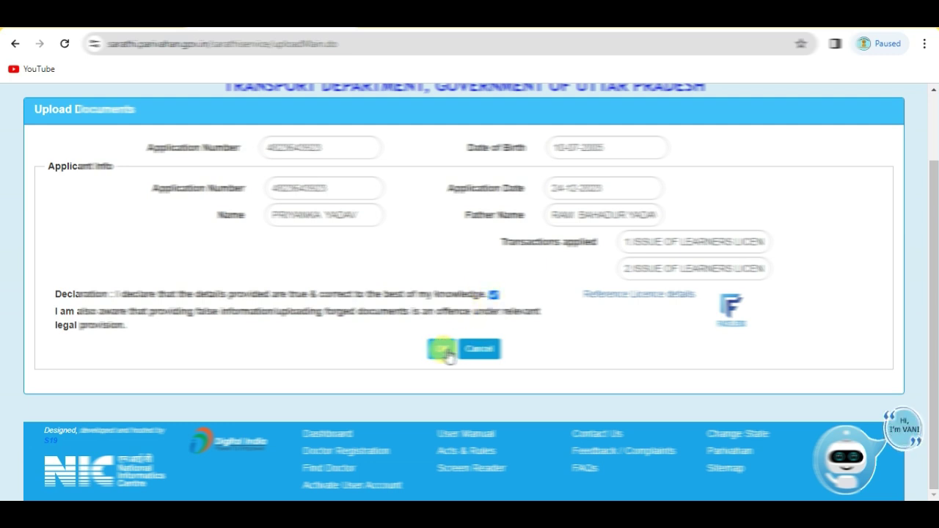
pyautogui.click(440, 349)
pyautogui.scroll(-3, 438, 305)
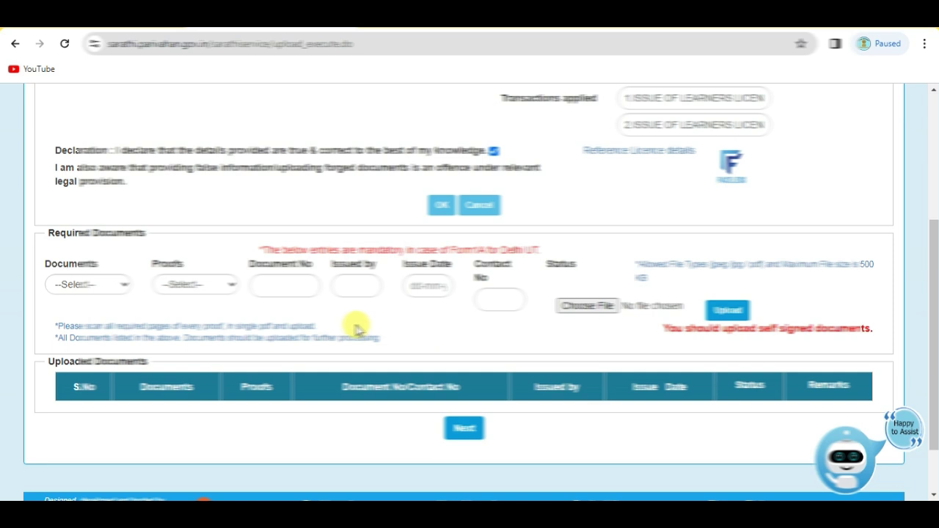
pyautogui.click(89, 291)
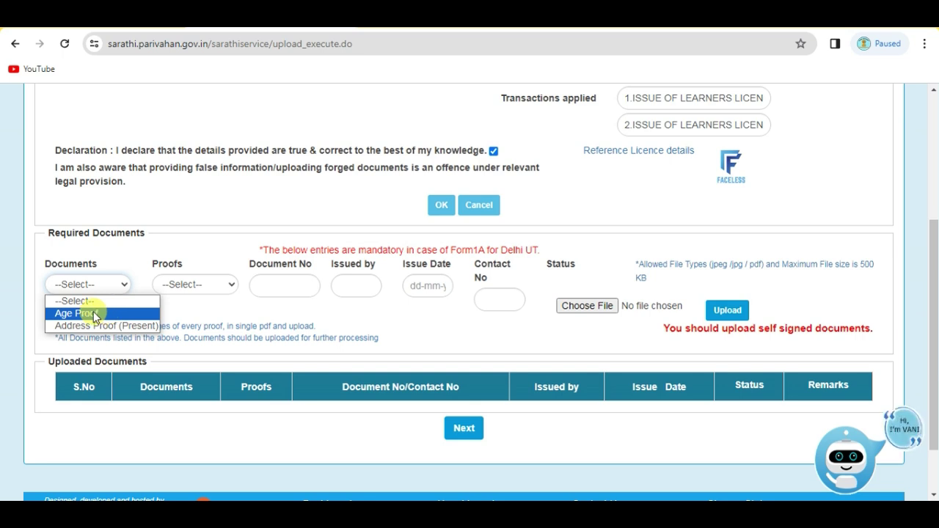
pyautogui.click(93, 313)
pyautogui.click(205, 286)
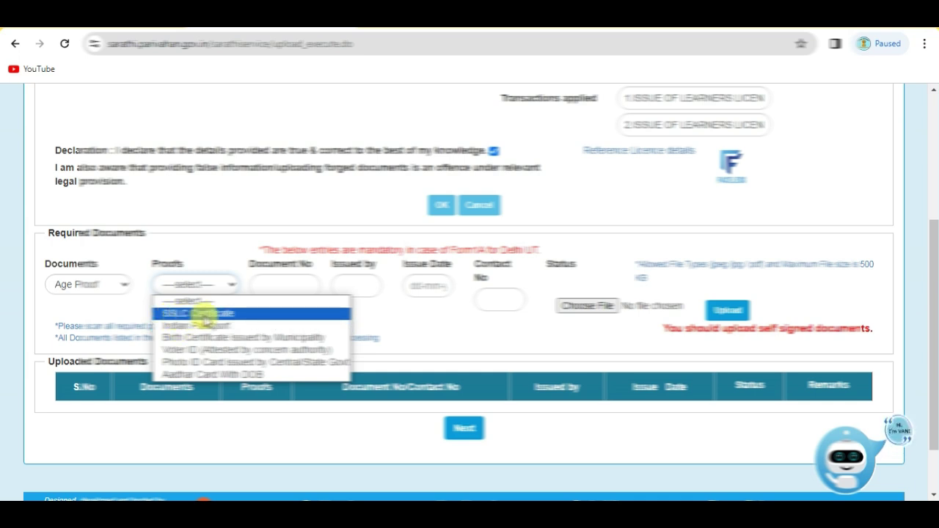
pyautogui.click(315, 313)
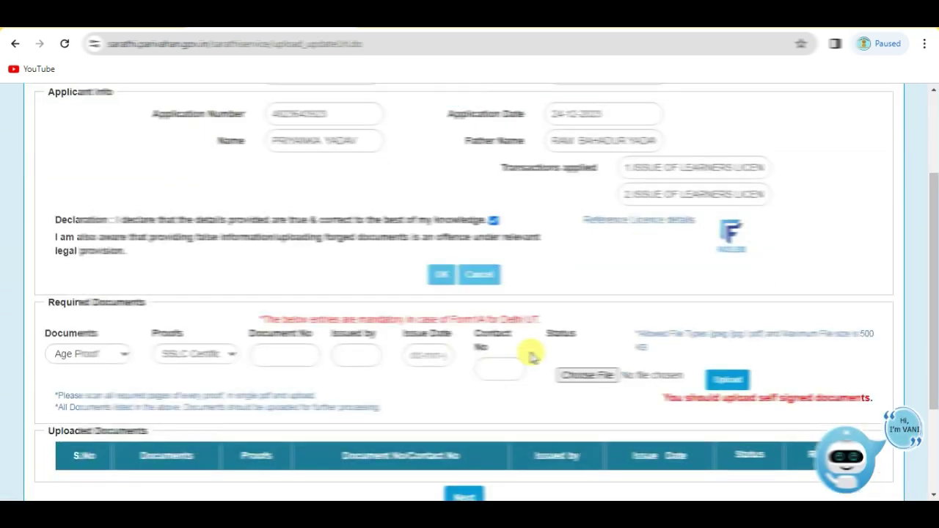
pyautogui.click(86, 353)
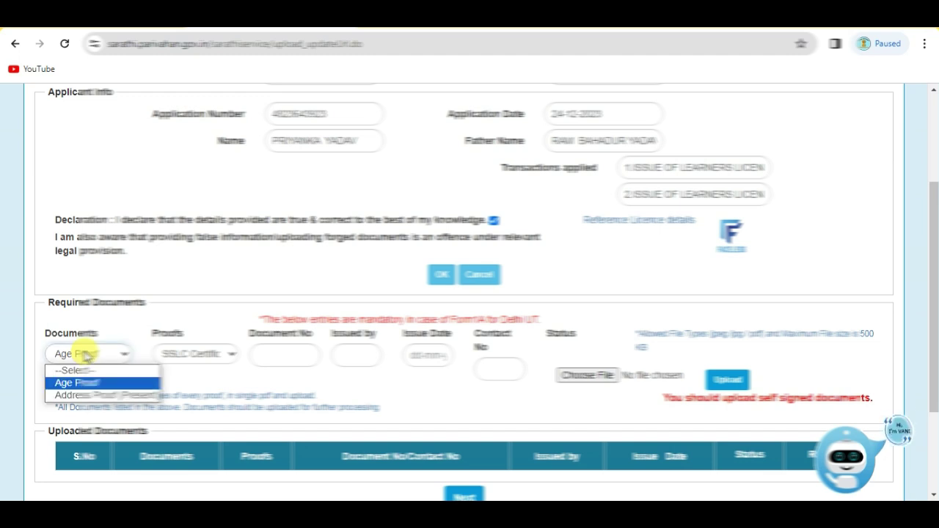
pyautogui.click(86, 395)
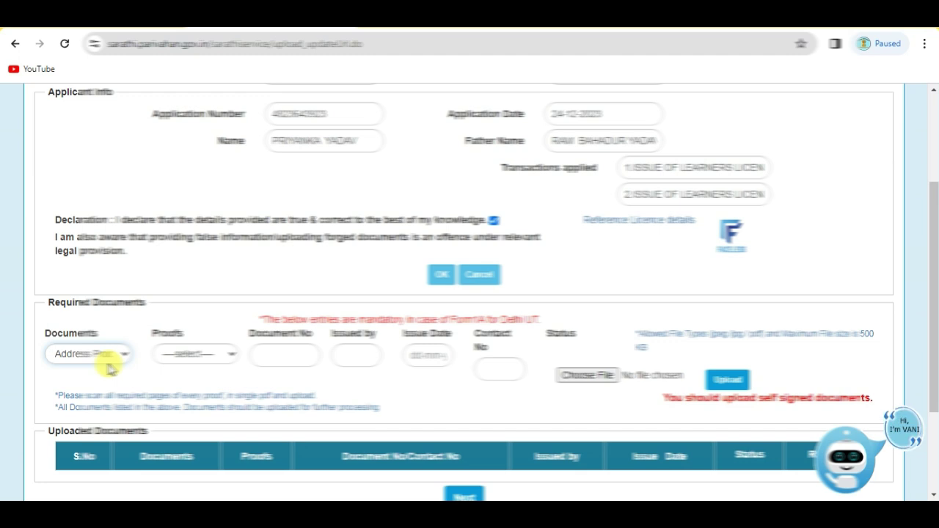
# Choose Age Proof with Aadhar Card With DOB as its proof and accept using the same proof for all documents.
pyautogui.click(114, 354)
pyautogui.click(88, 382)
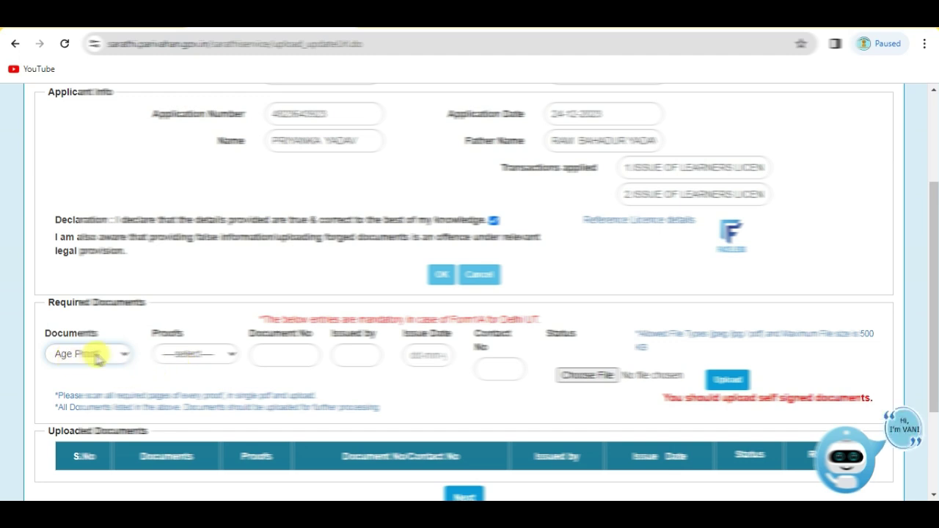
pyautogui.click(194, 355)
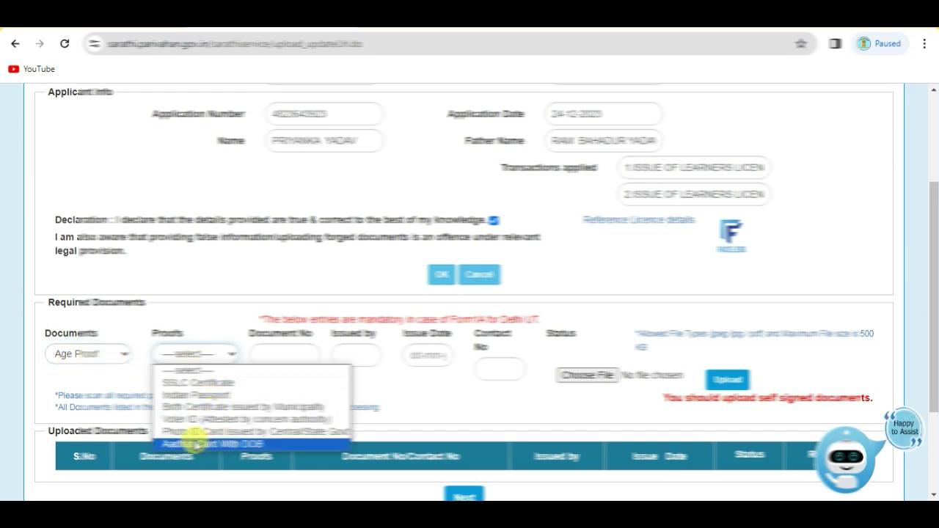
pyautogui.click(233, 443)
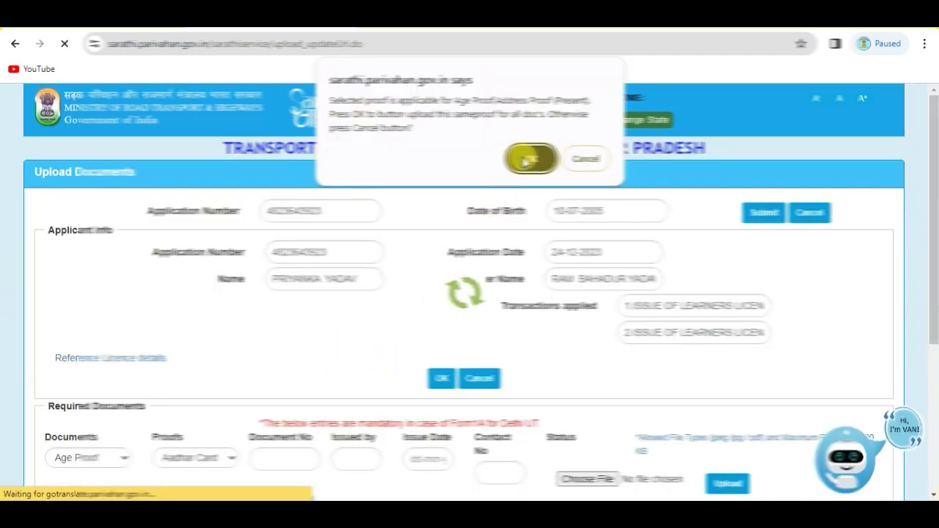
pyautogui.click(531, 157)
pyautogui.scroll(-3, 389, 331)
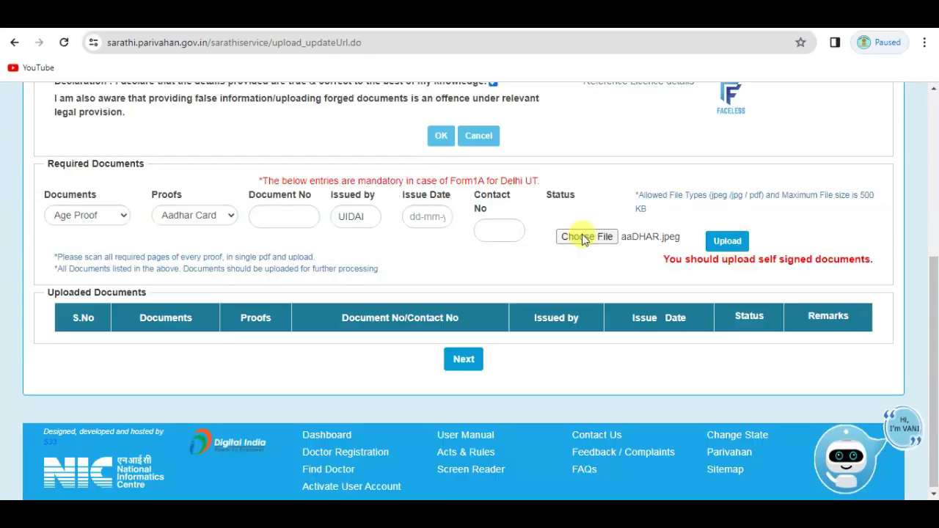
# Upload the aaDHAR file as the proof document, view the uploaded copy and confirm it.
pyautogui.click(587, 236)
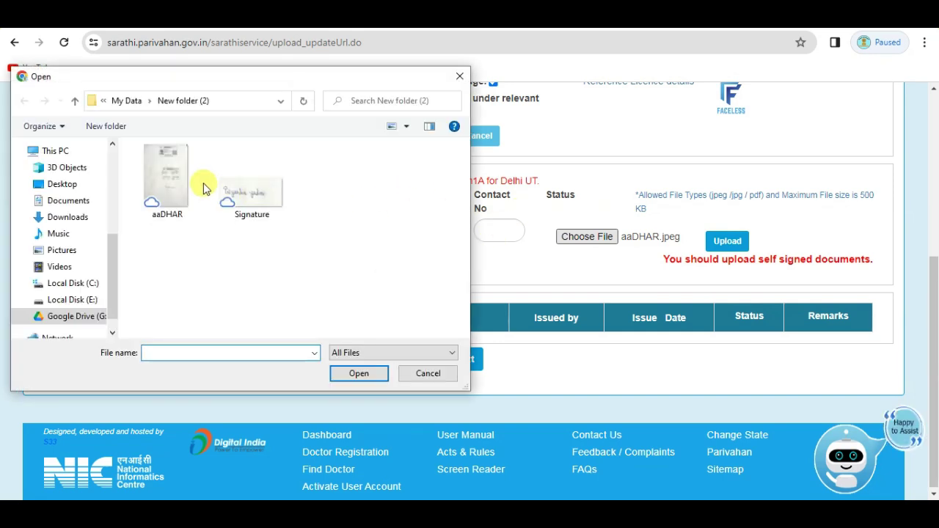
pyautogui.click(164, 184)
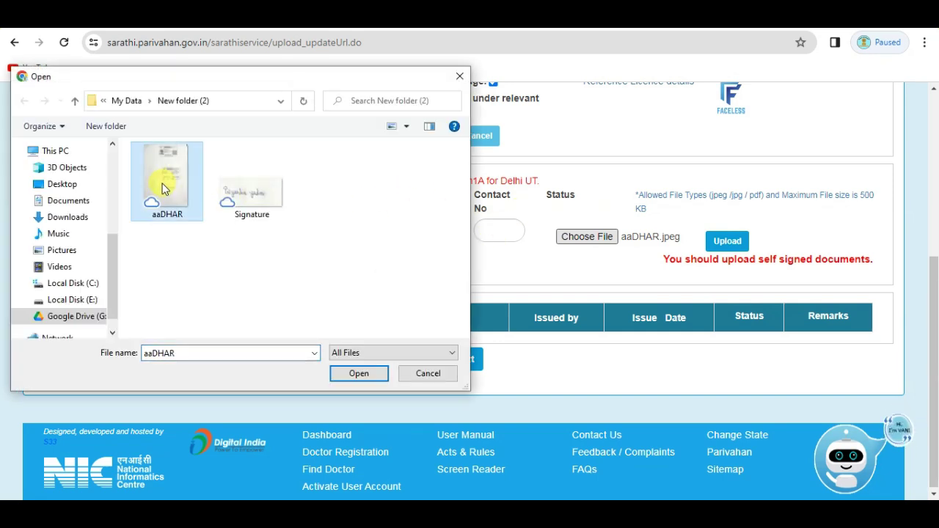
pyautogui.click(353, 375)
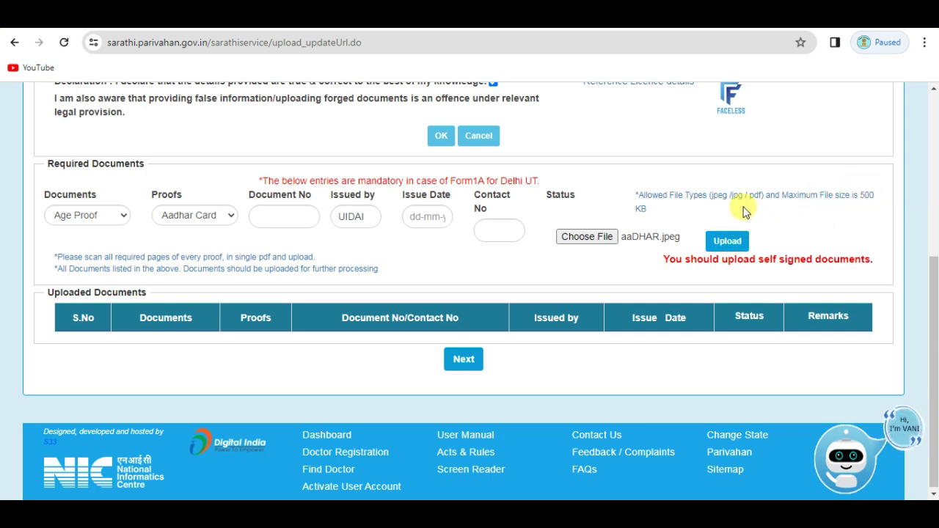
pyautogui.click(730, 244)
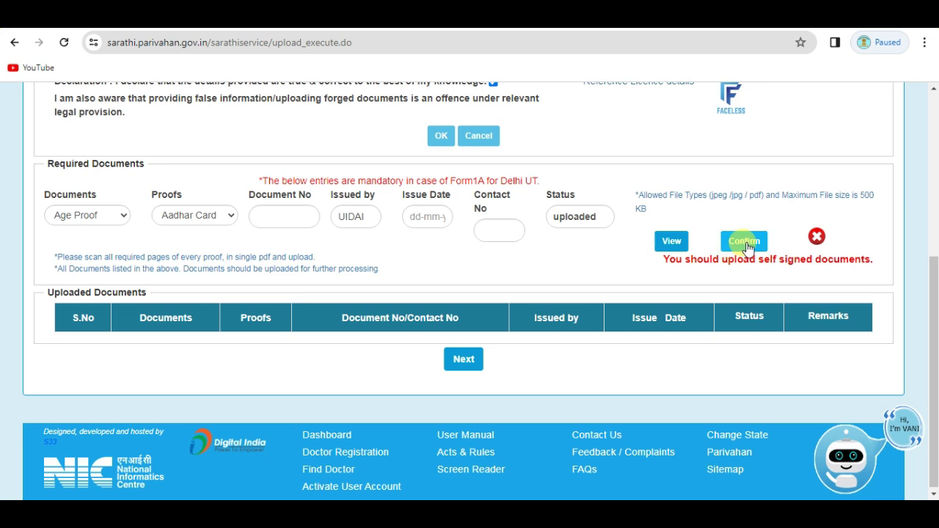
pyautogui.click(671, 242)
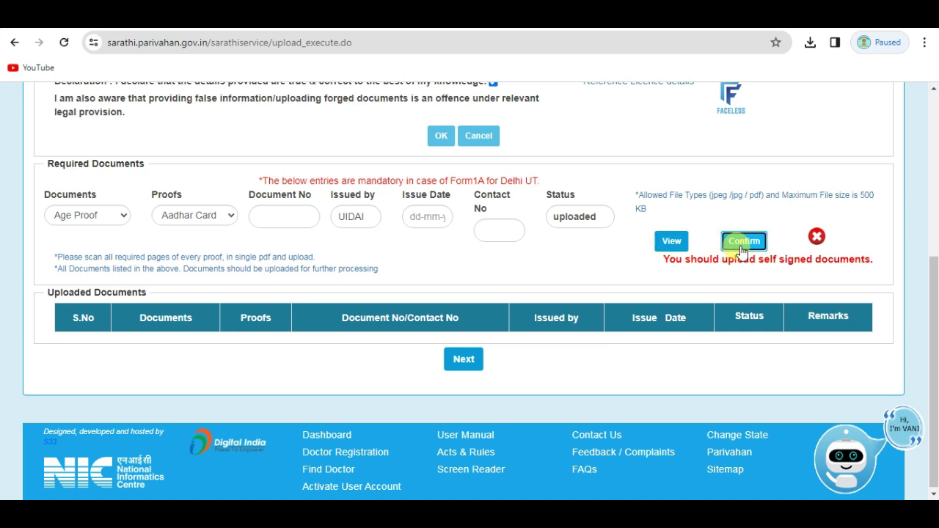
pyautogui.click(744, 241)
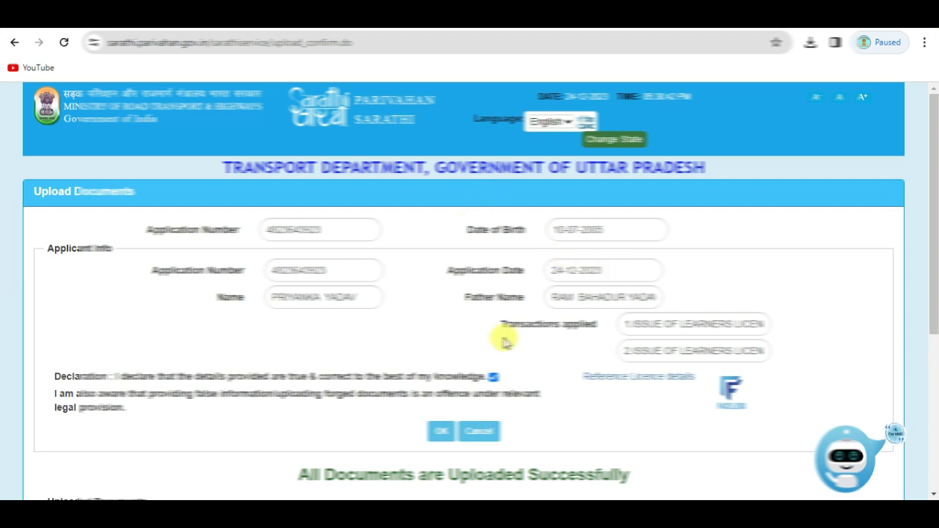
# Continue from the uploaded documents list and proceed to the Upload Photo and Signature stage.
pyautogui.scroll(-4, 503, 335)
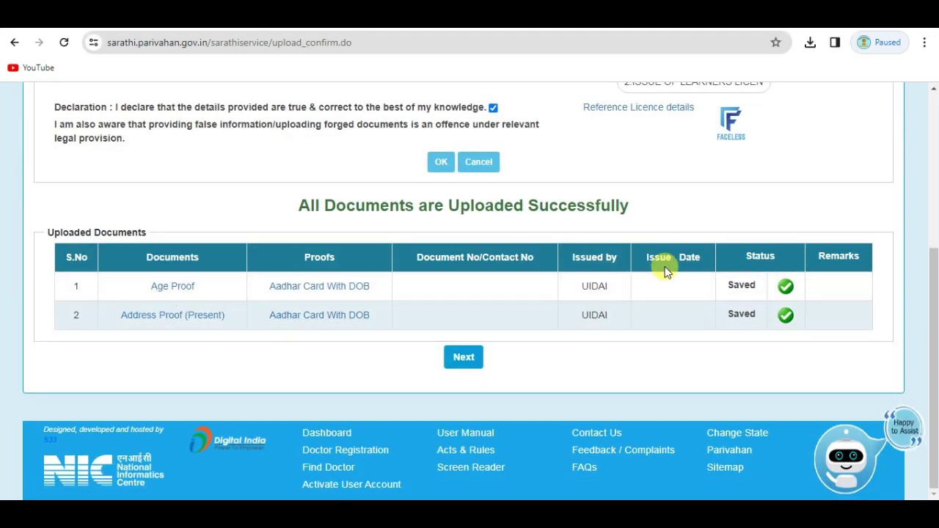
pyautogui.click(462, 363)
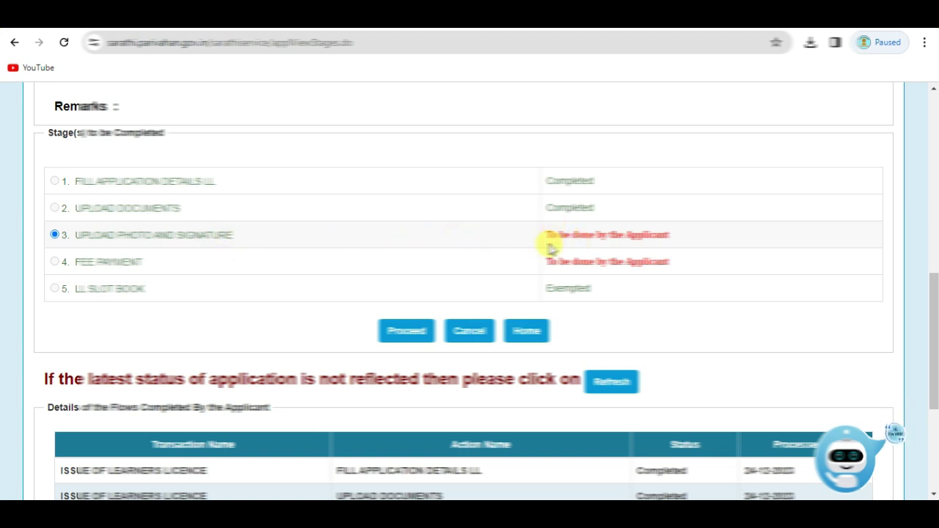
pyautogui.click(416, 335)
pyautogui.click(405, 336)
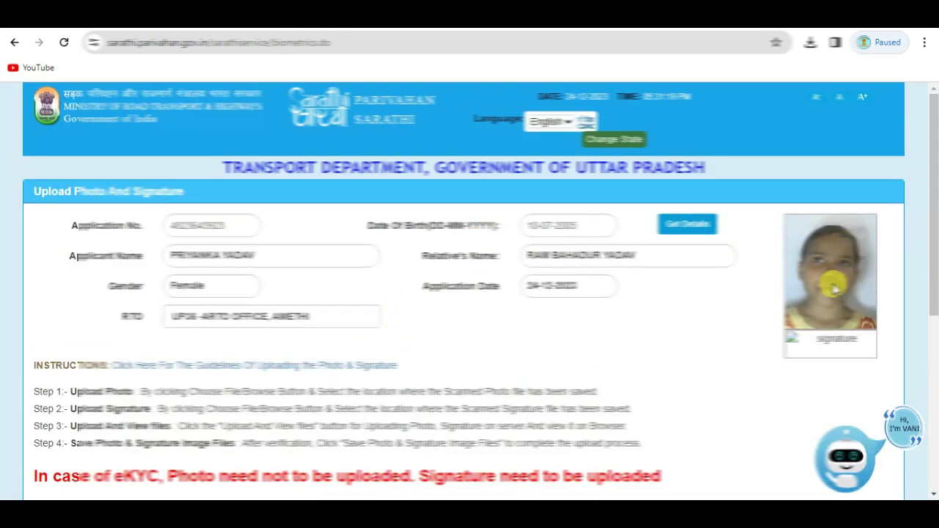
# Choose the Signature image as the applicant's signature and upload it for viewing.
pyautogui.scroll(-1, 838, 286)
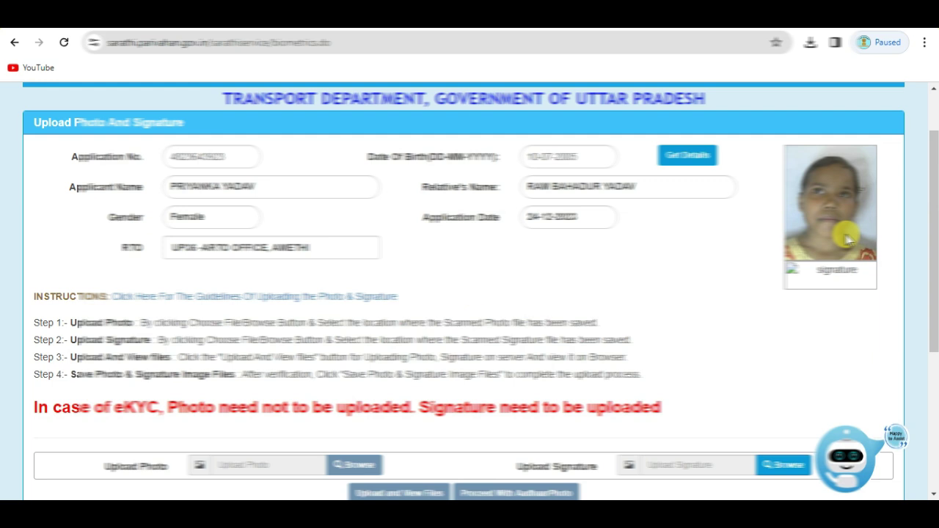
pyautogui.scroll(-2, 400, 290)
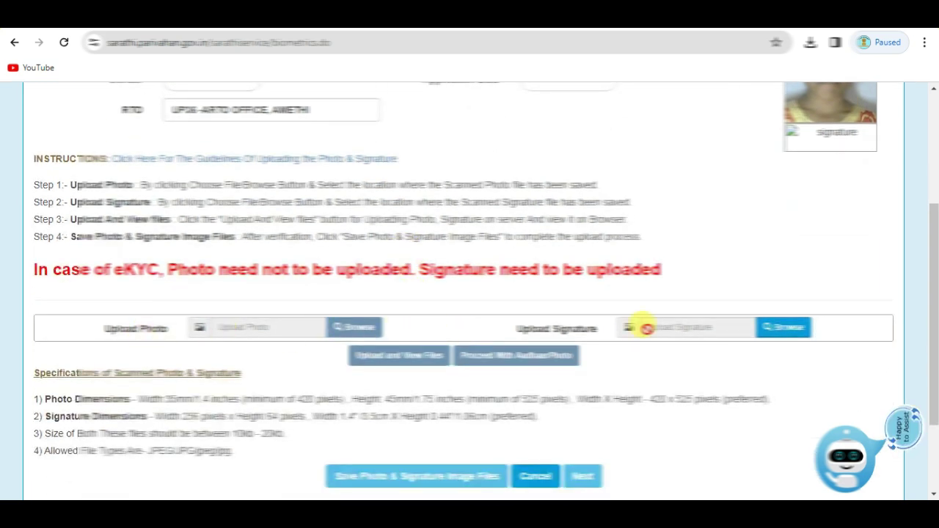
pyautogui.click(780, 330)
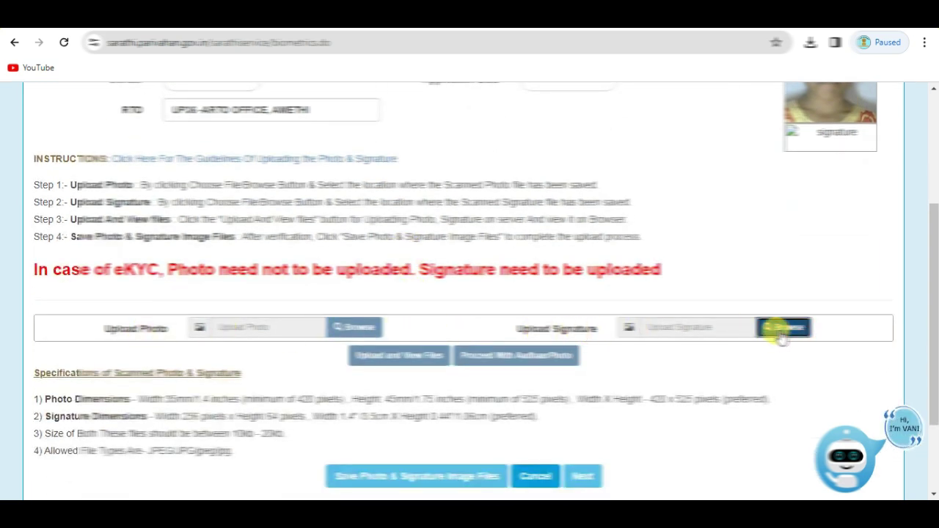
pyautogui.click(237, 193)
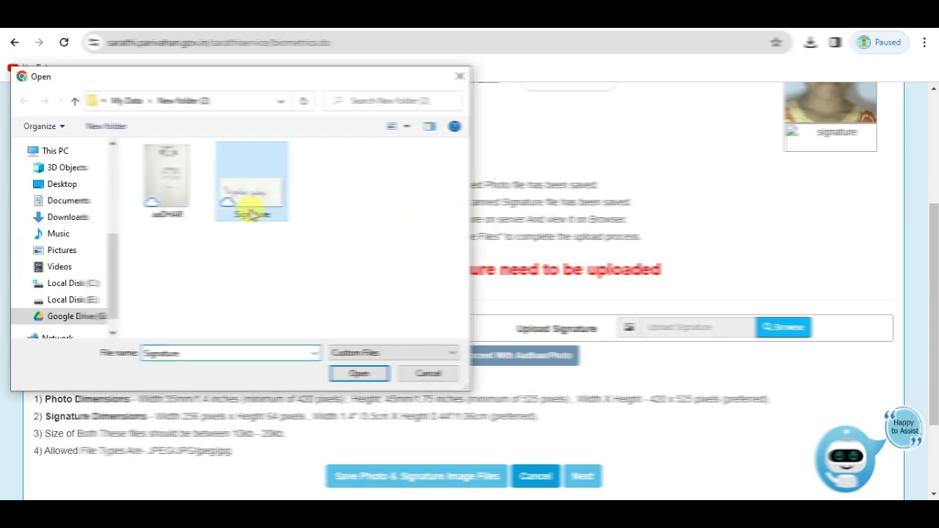
pyautogui.click(358, 375)
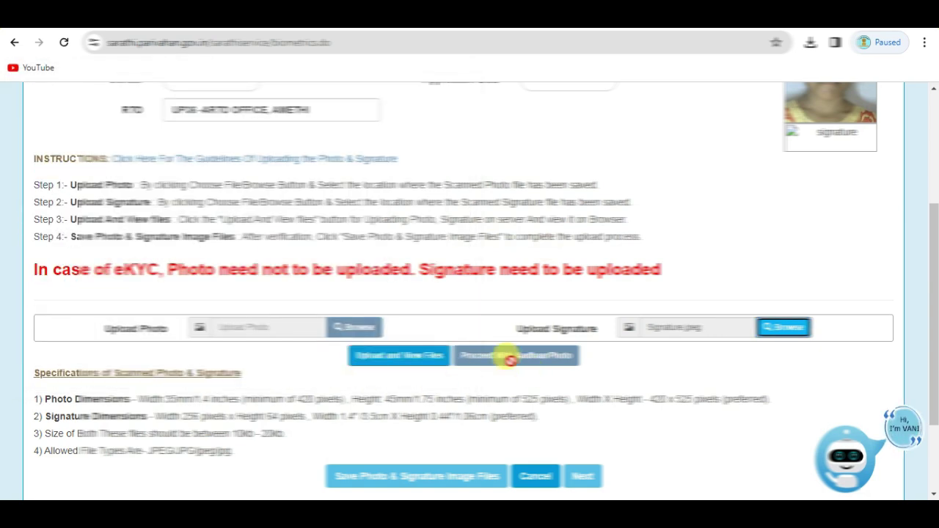
pyautogui.click(391, 357)
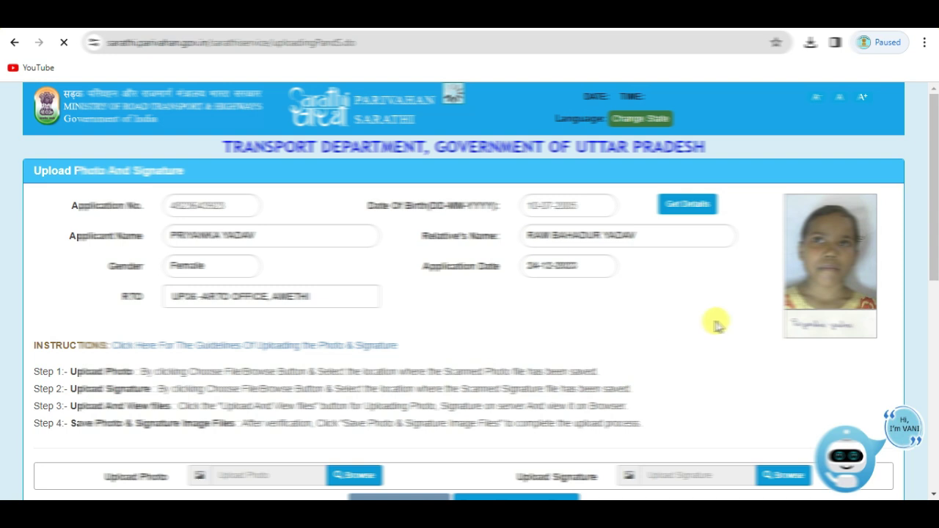
# Check the photo and signature preview, save both image files and accept the confirmation.
pyautogui.scroll(-1, 858, 320)
pyautogui.scroll(1, 831, 220)
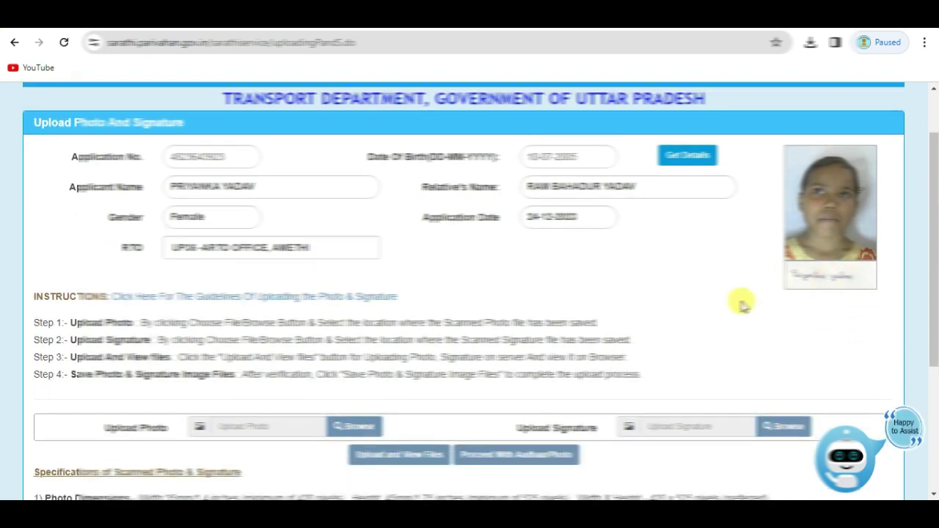
pyautogui.scroll(-3, 643, 325)
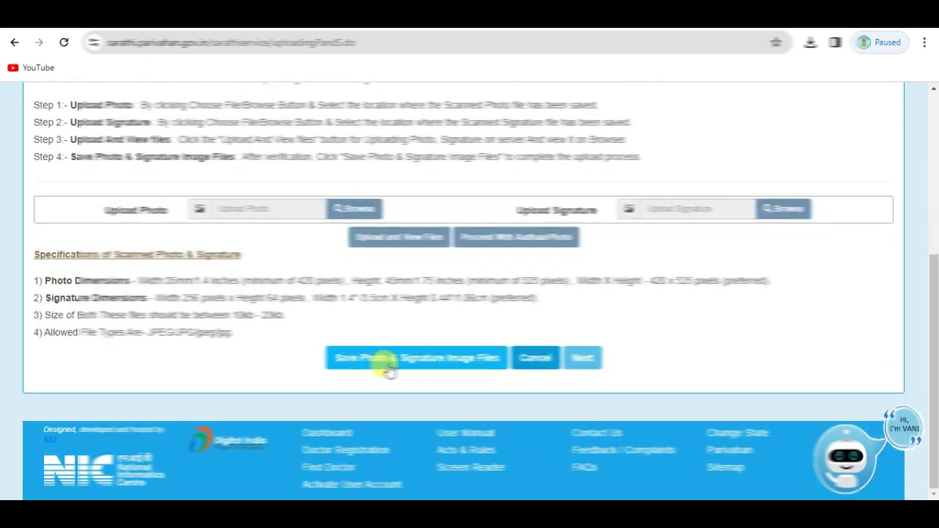
pyautogui.click(446, 364)
pyautogui.click(529, 180)
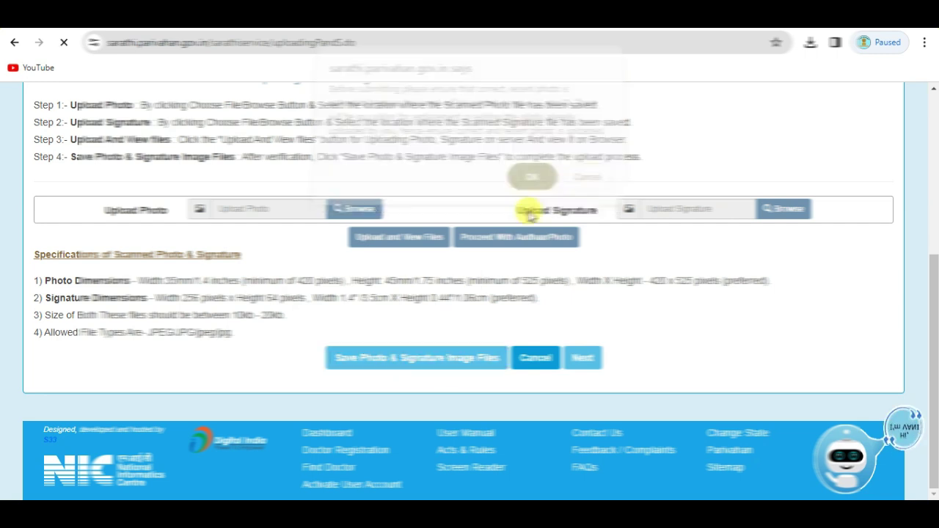
pyautogui.scroll(-4, 597, 304)
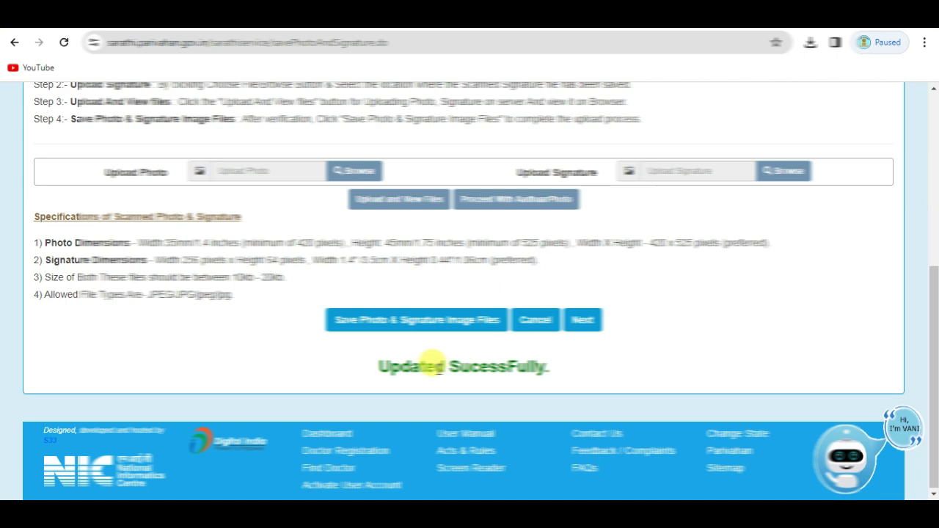
# Continue to the application status, submitting its captcha, and proceed to the Fee Payment stage to review the fee details.
pyautogui.click(579, 320)
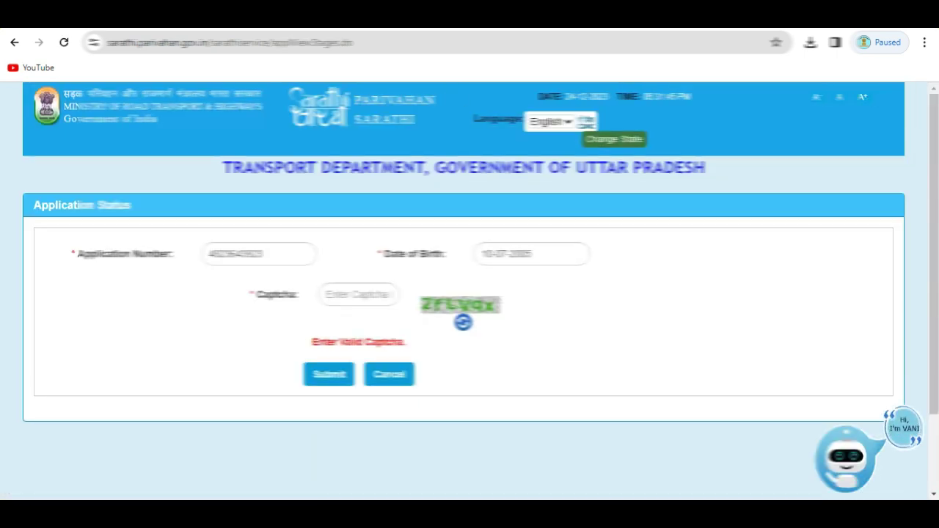
pyautogui.moveTo(203, 251); pyautogui.dragTo(274, 259)
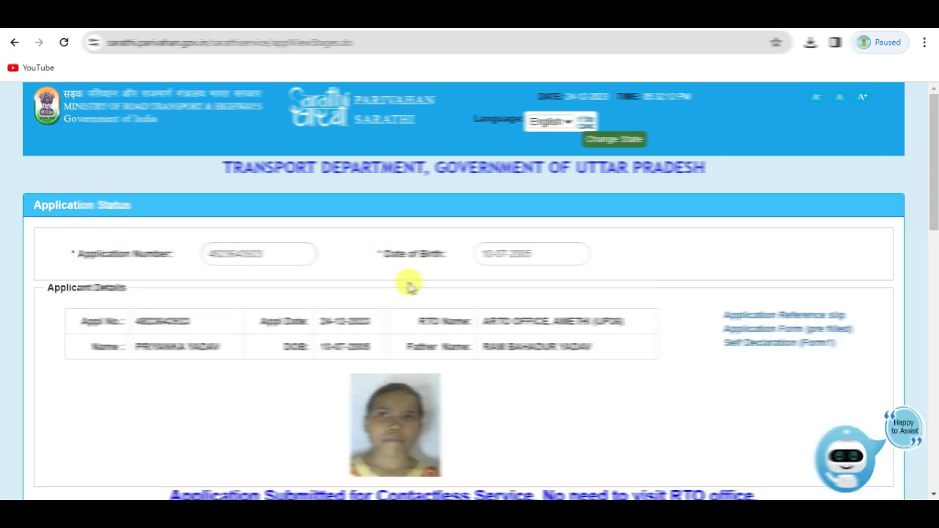
pyautogui.scroll(-5, 389, 299)
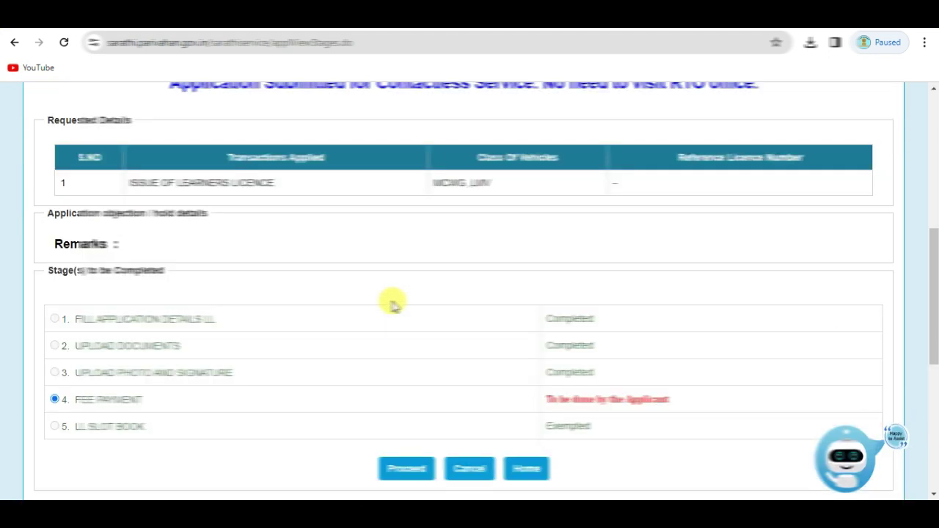
pyautogui.scroll(-2, 392, 303)
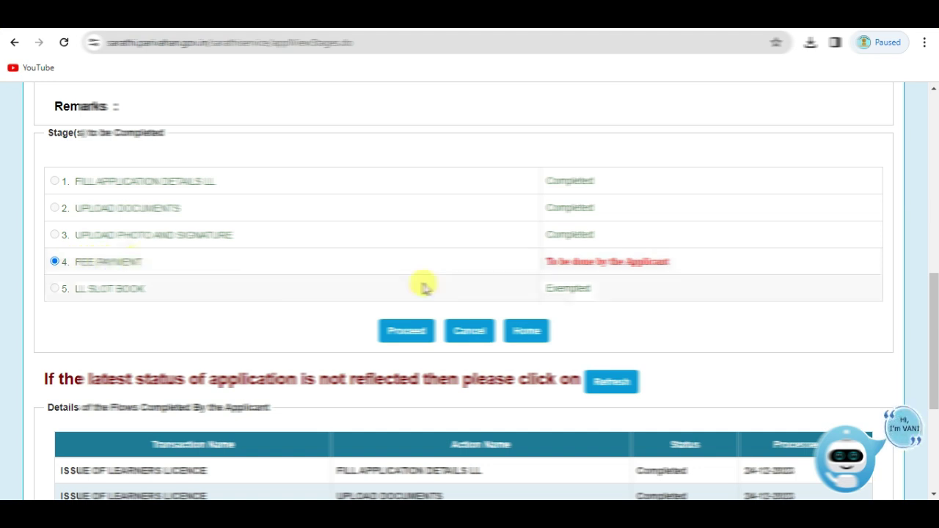
pyautogui.click(394, 332)
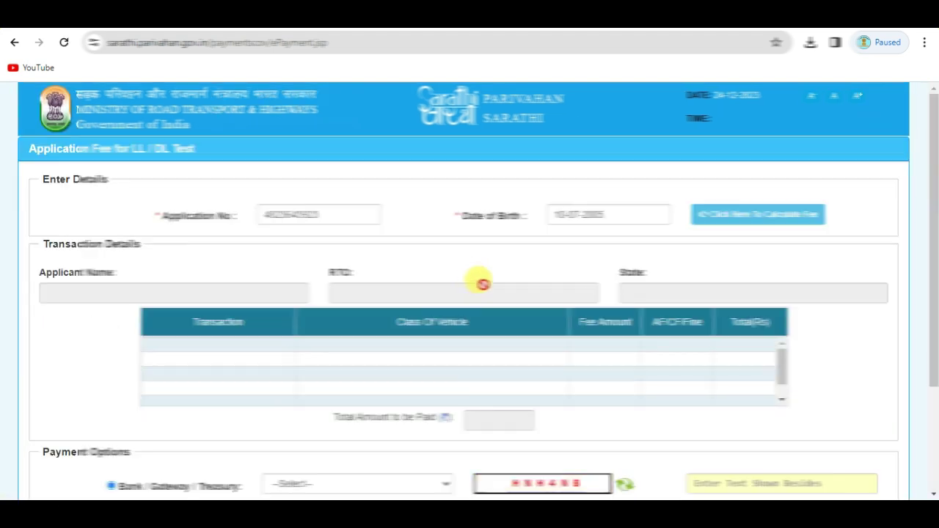
pyautogui.scroll(-2, 381, 262)
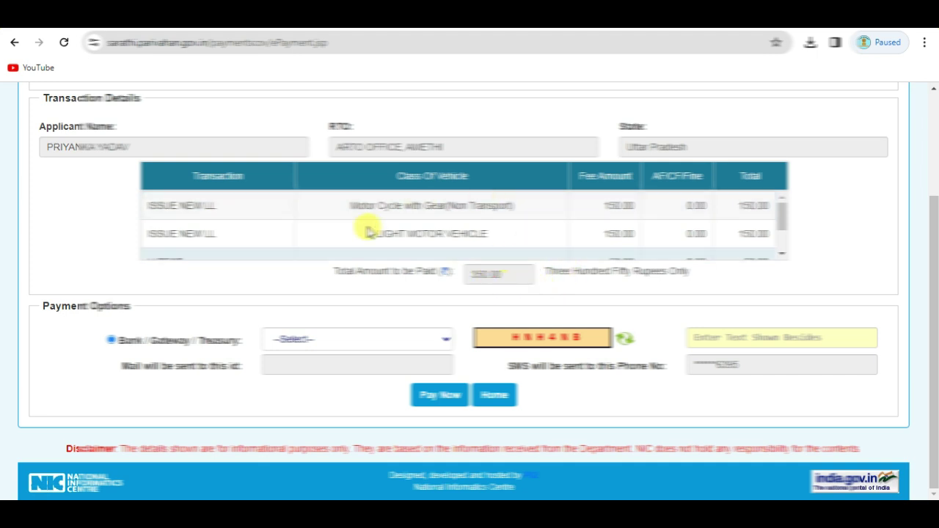
# Review the fee breakdown, choose State Bank of India as the payment gateway, enter the captcha and submit the payment request.
pyautogui.scroll(2, 396, 220)
pyautogui.scroll(-2, 482, 226)
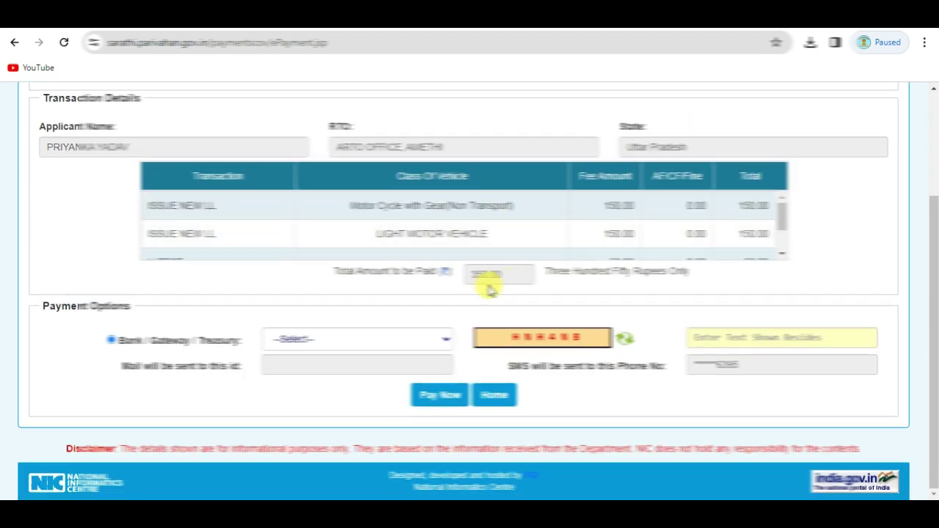
pyautogui.scroll(-3, 620, 243)
pyautogui.scroll(3, 621, 243)
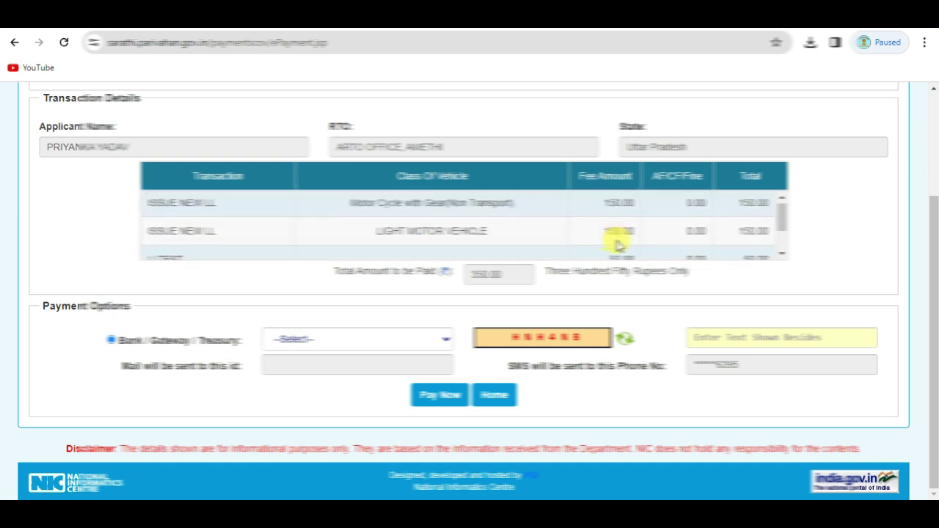
pyautogui.scroll(-3, 558, 242)
pyautogui.click(323, 339)
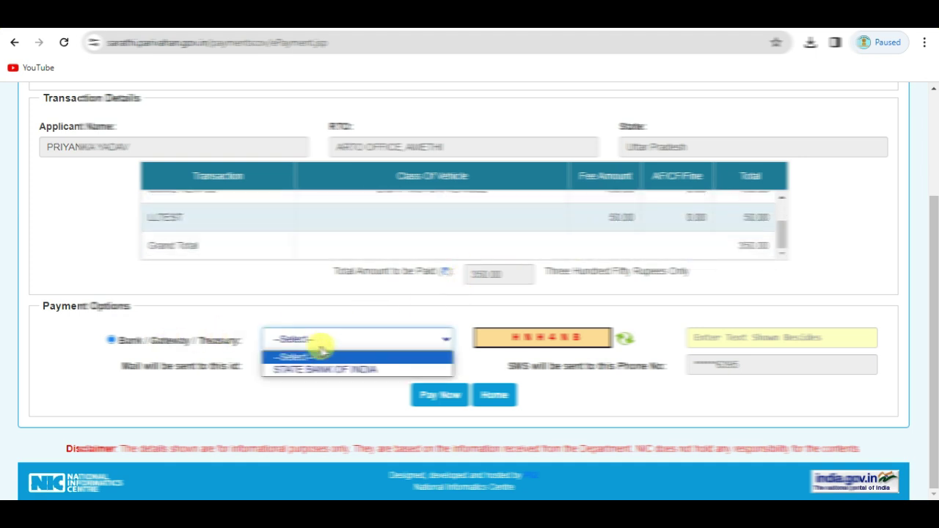
pyautogui.click(332, 367)
pyautogui.click(733, 334)
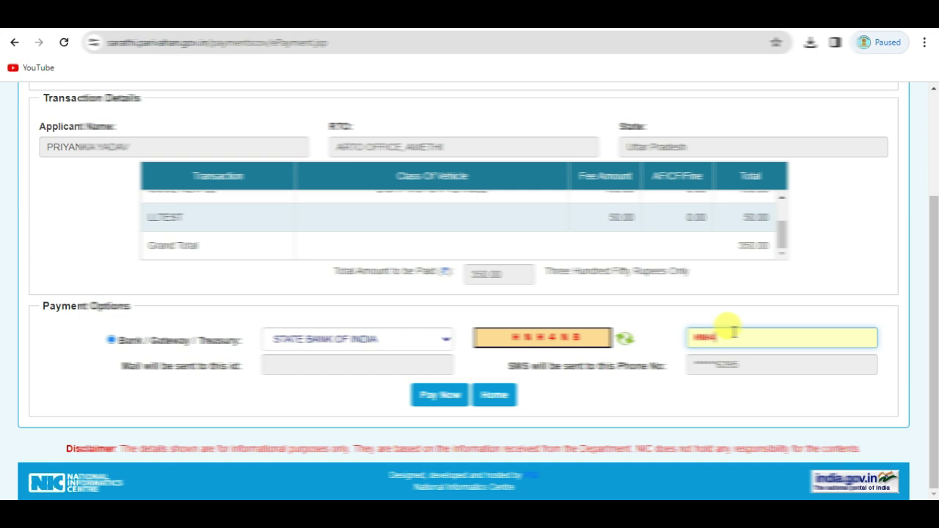
pyautogui.click(438, 395)
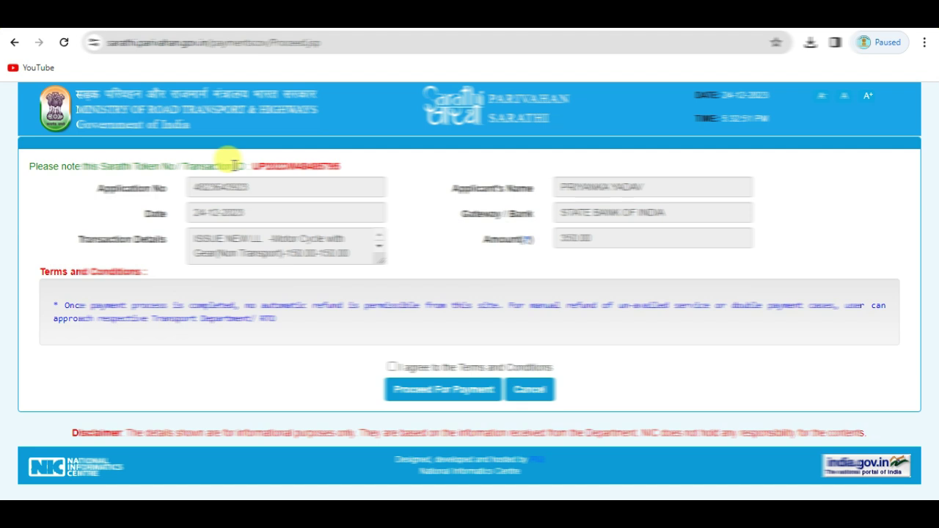
# Agree to the payment terms and conditions, proceed for payment and choose SBI Net Banking as the payment method.
pyautogui.click(393, 368)
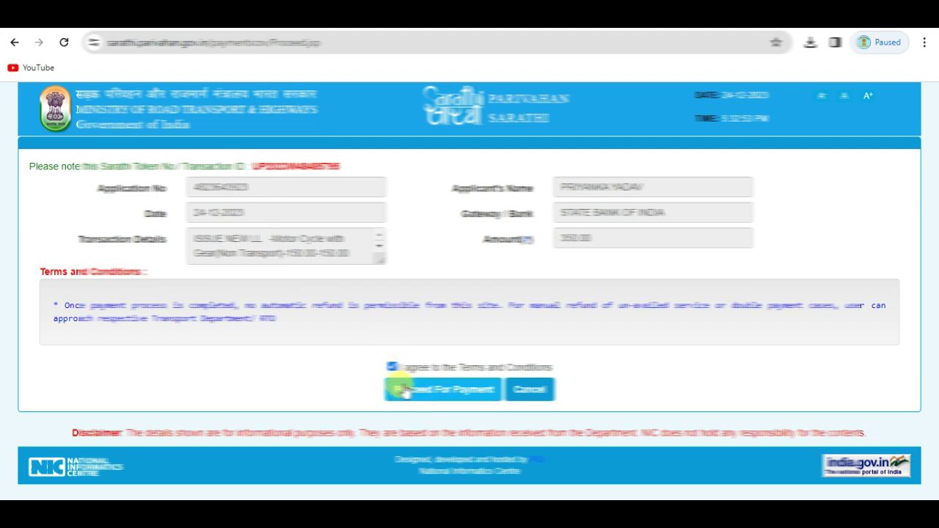
pyautogui.click(411, 390)
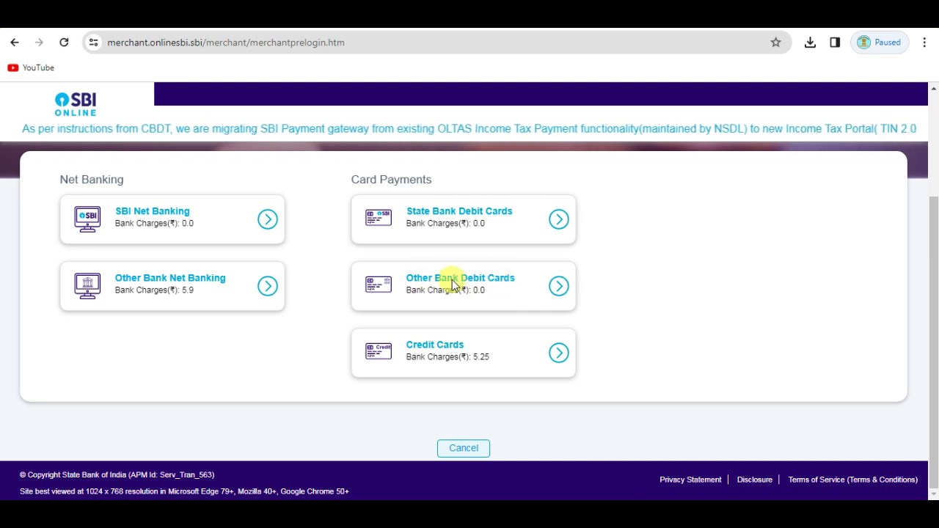
pyautogui.click(141, 215)
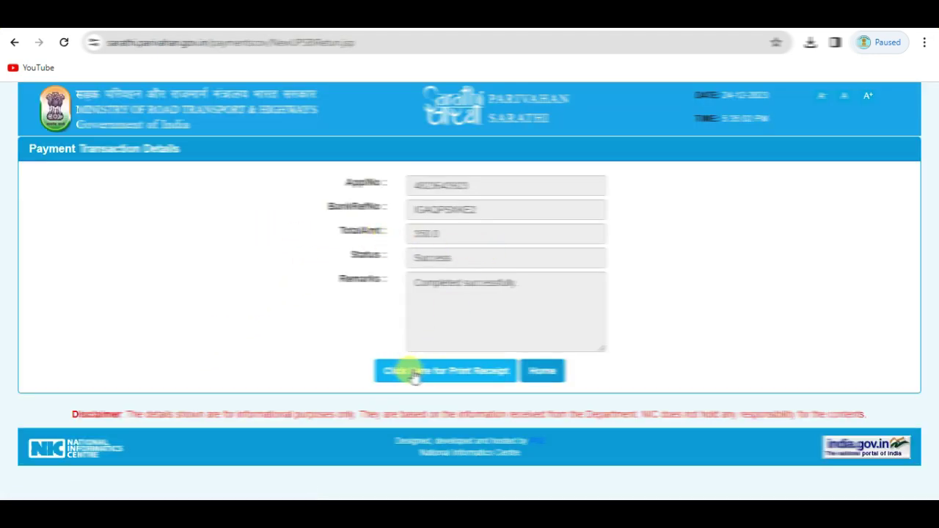
# Open the printable e-receipt for the completed fee payment and select its application number.
pyautogui.click(477, 372)
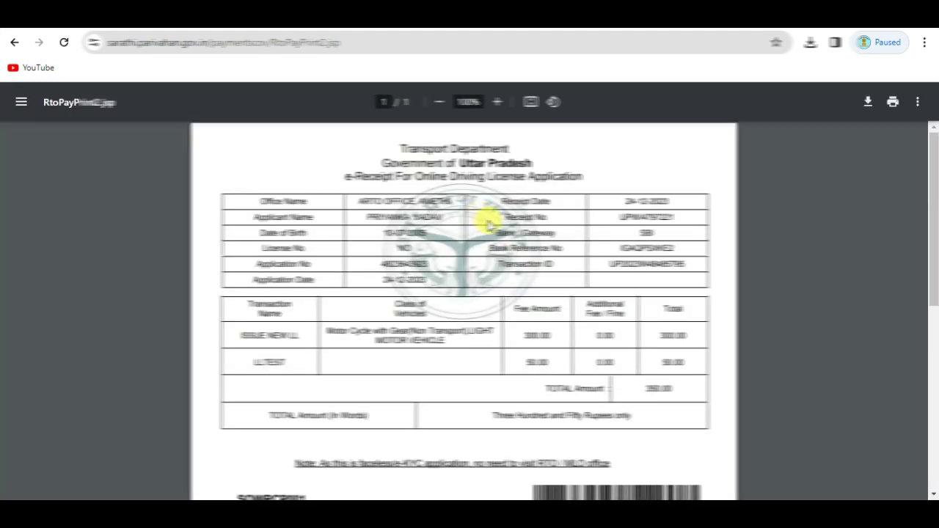
pyautogui.doubleClick(404, 264)
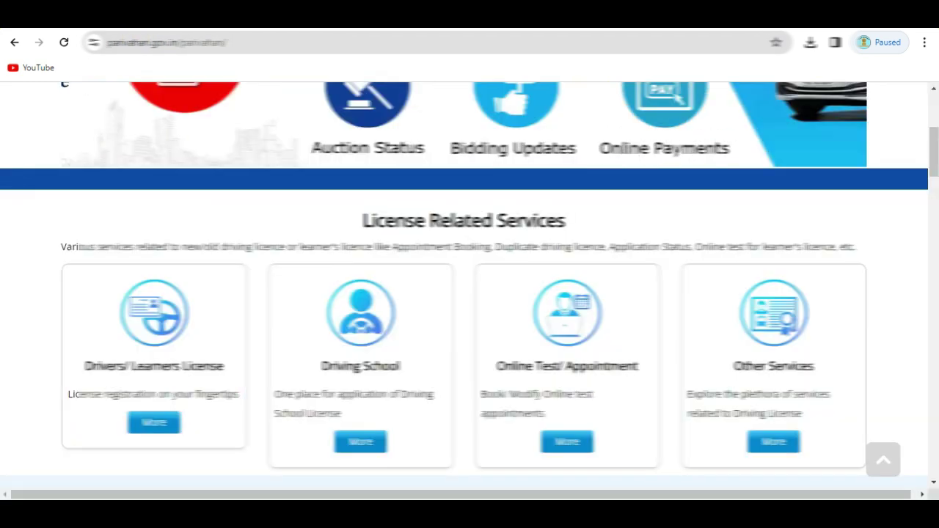
# From the Parivahan home page, open the Drivers/Learners License services for Uttar Pradesh and bring up the application's status.
pyautogui.scroll(2, 341, 302)
pyautogui.scroll(-3, 341, 303)
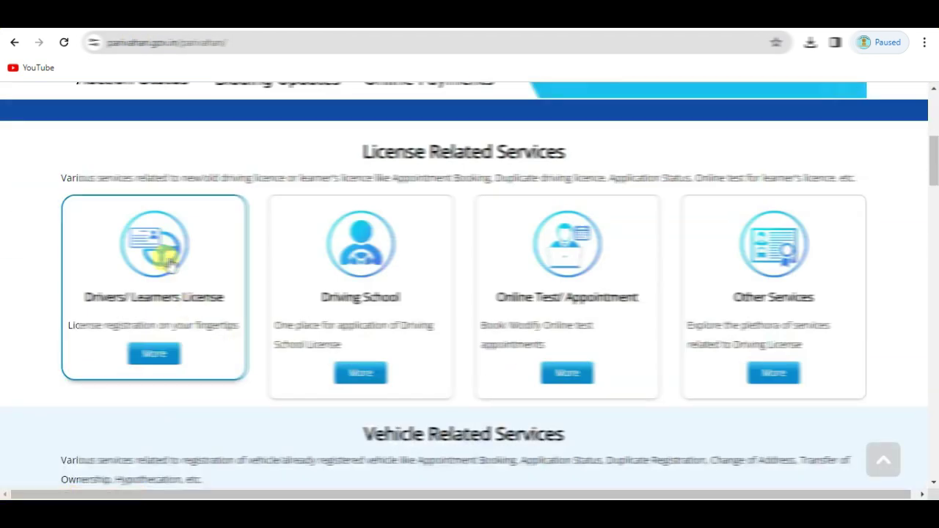
pyautogui.click(150, 250)
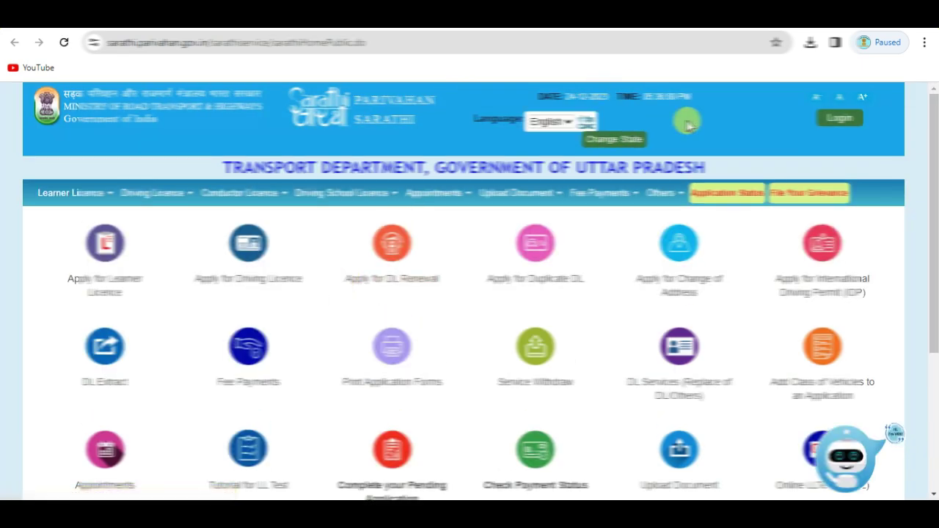
pyautogui.click(736, 194)
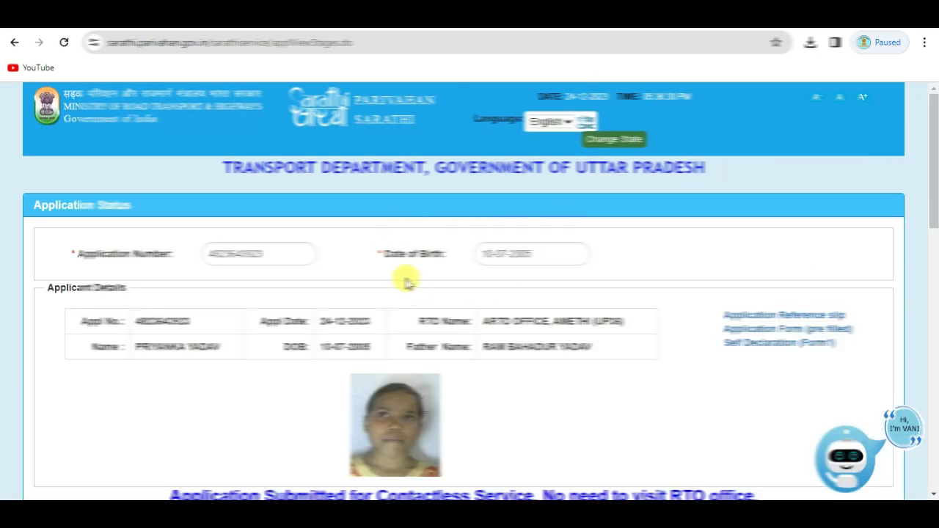
# Examine the application status page, including the requested details, the flows completed by the applicant and the current processing stage.
pyautogui.scroll(-4, 381, 242)
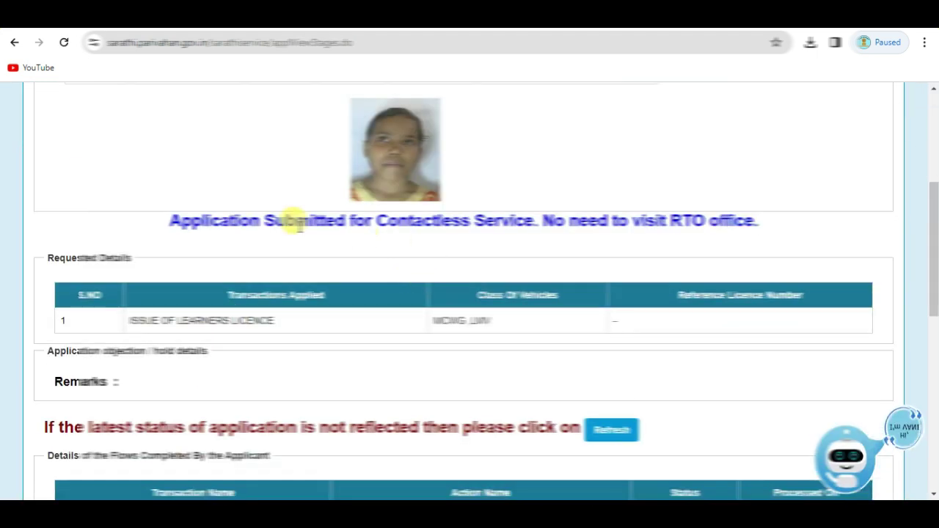
pyautogui.scroll(2, 480, 183)
pyautogui.scroll(-2, 487, 256)
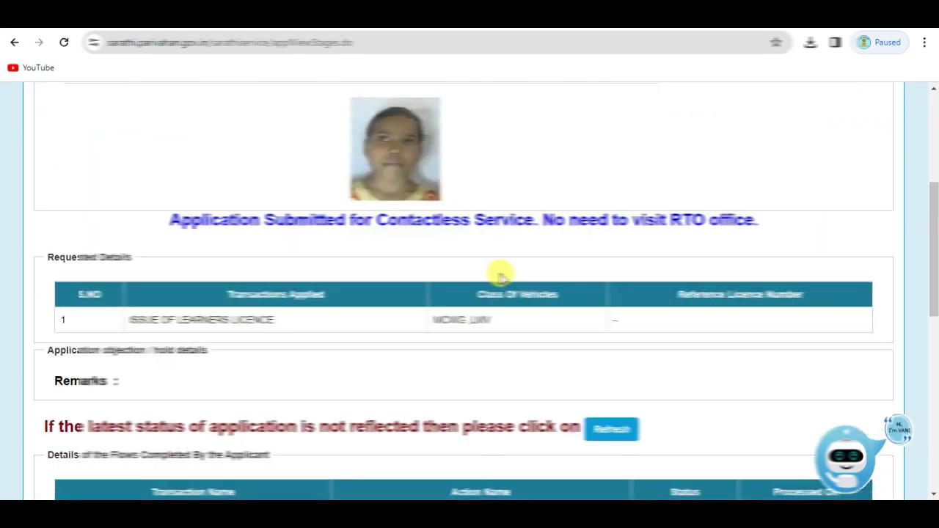
pyautogui.scroll(-4, 430, 272)
pyautogui.scroll(2, 430, 272)
pyautogui.scroll(-3, 440, 283)
pyautogui.scroll(5, 449, 290)
pyautogui.scroll(-4, 210, 183)
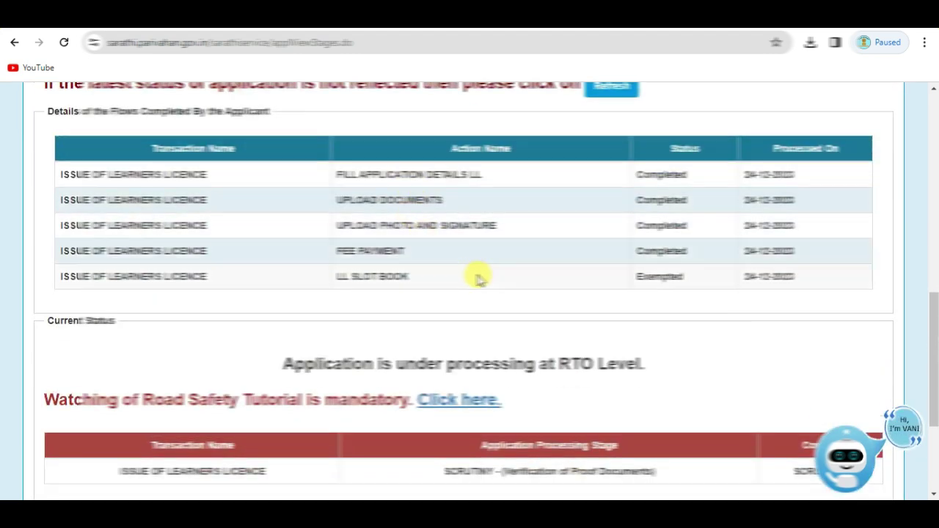
pyautogui.scroll(-3, 476, 275)
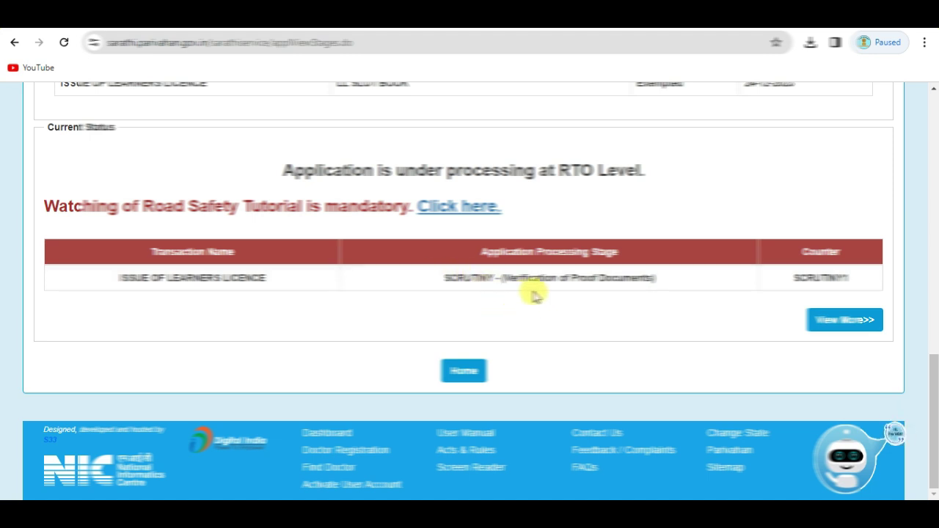
pyautogui.scroll(1, 524, 293)
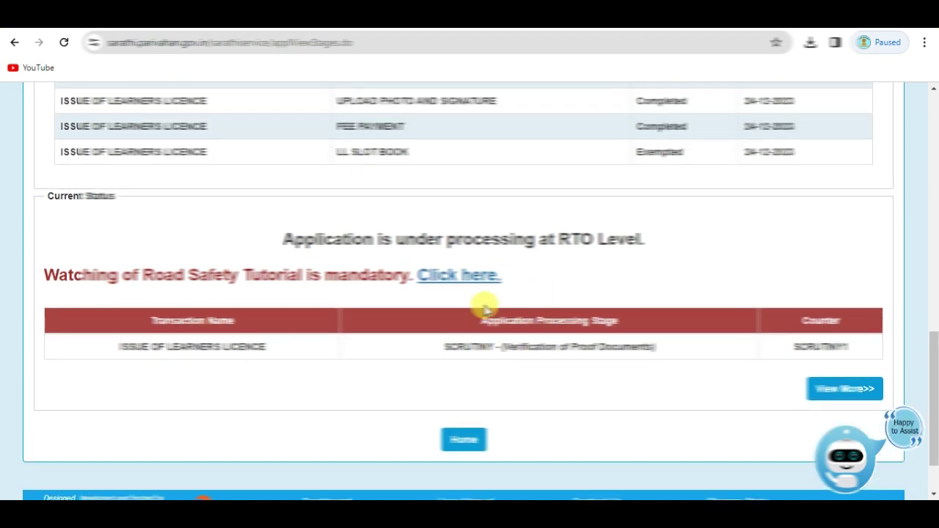